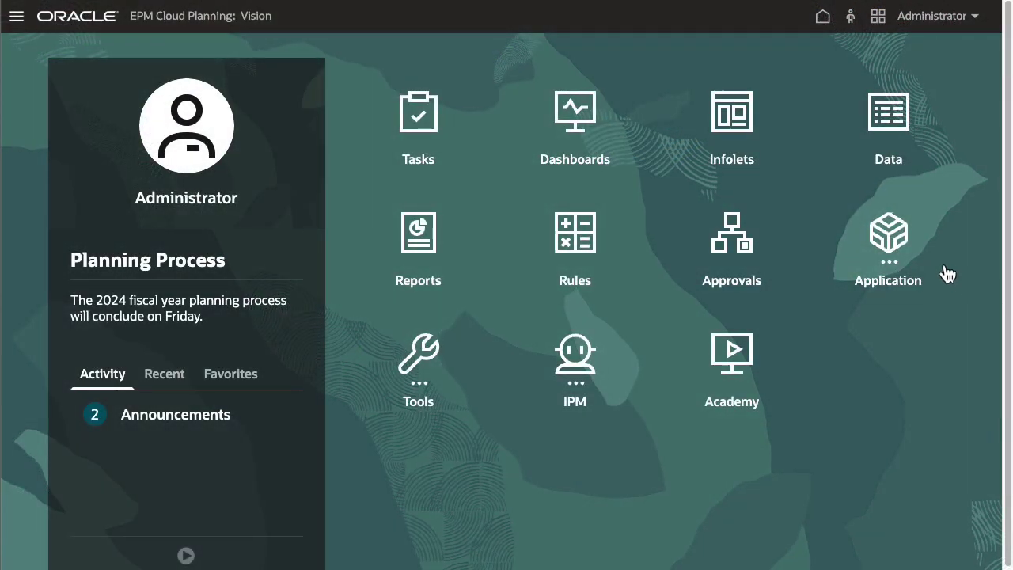
- Go to Data Exchange and list the registered applications, File and Vision
click(902, 247)
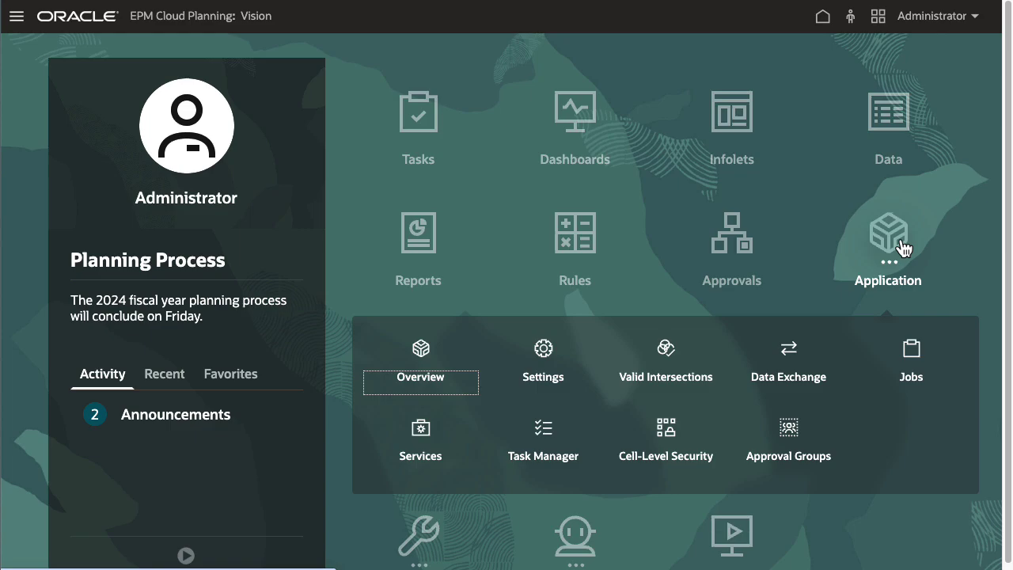
click(787, 377)
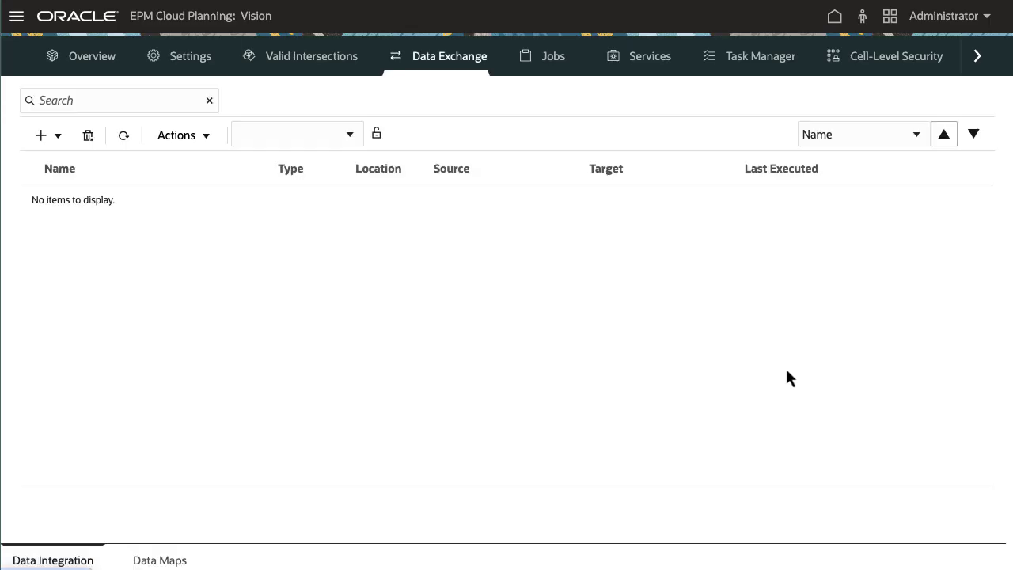
click(205, 139)
click(213, 190)
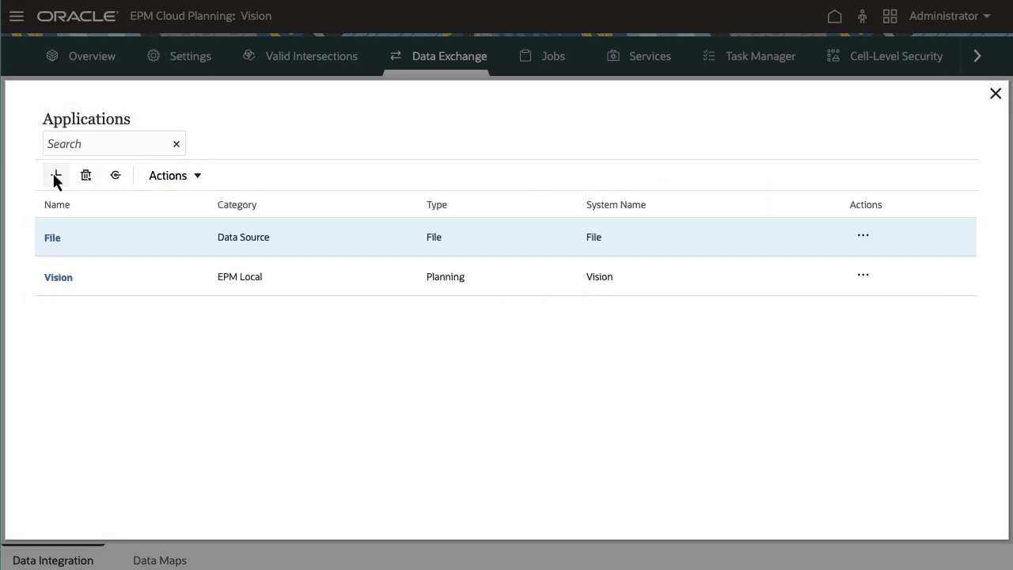
- Start a new application in the Data Export category
click(56, 175)
click(646, 194)
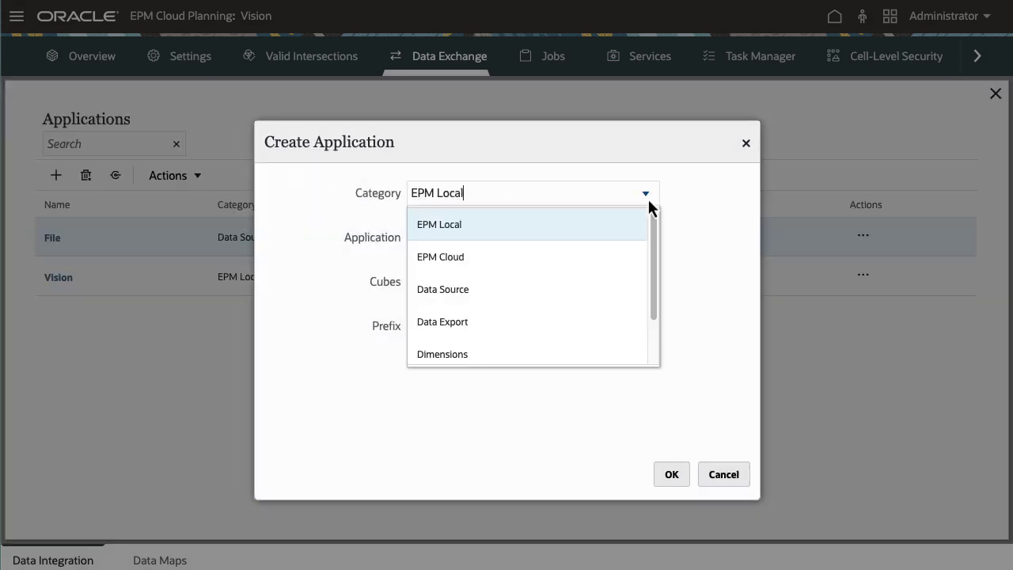
click(592, 320)
- Upload ComEqptUnits.csv, select it as the application's file, and register the application
click(674, 281)
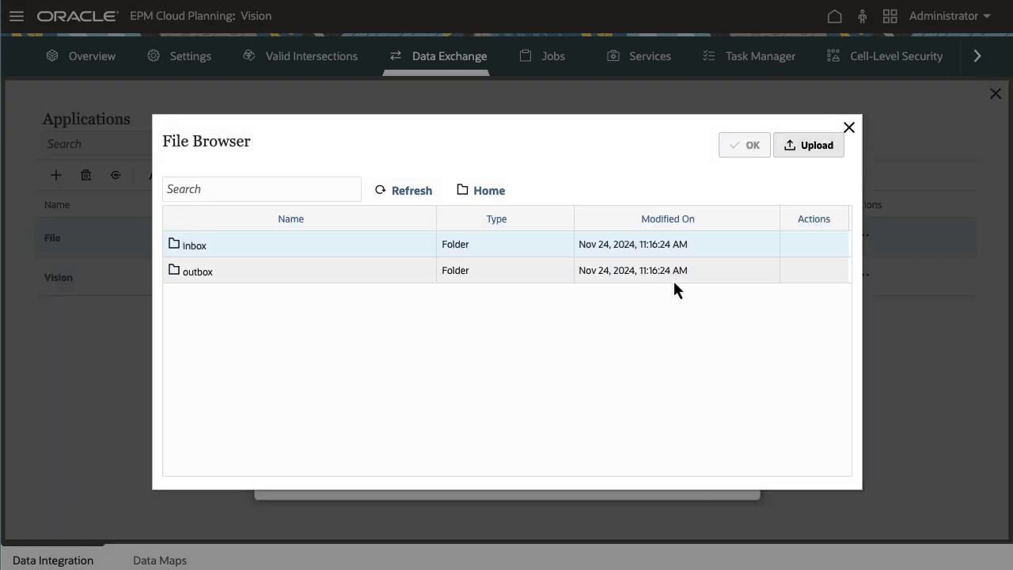
click(806, 151)
click(721, 183)
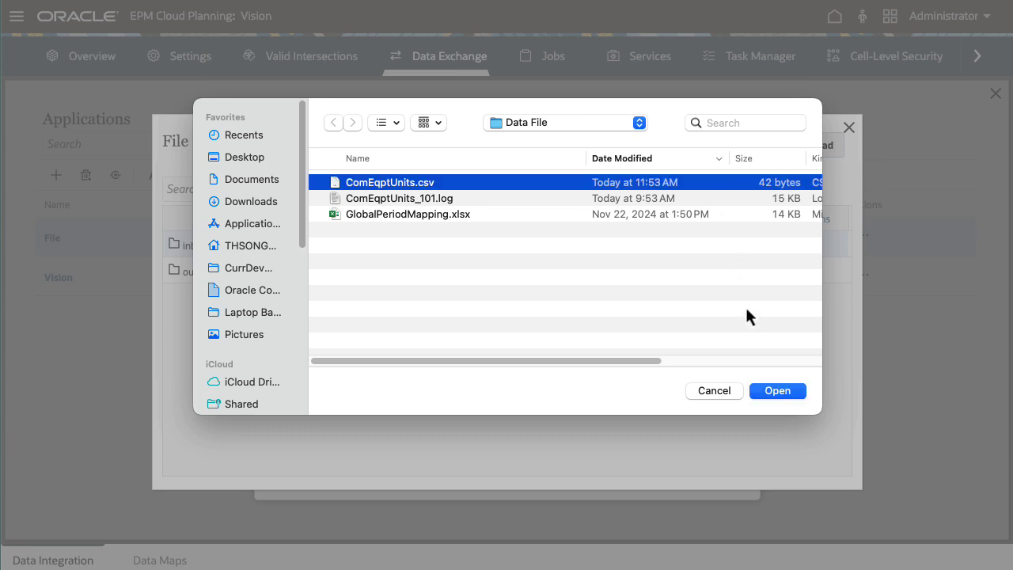
click(763, 390)
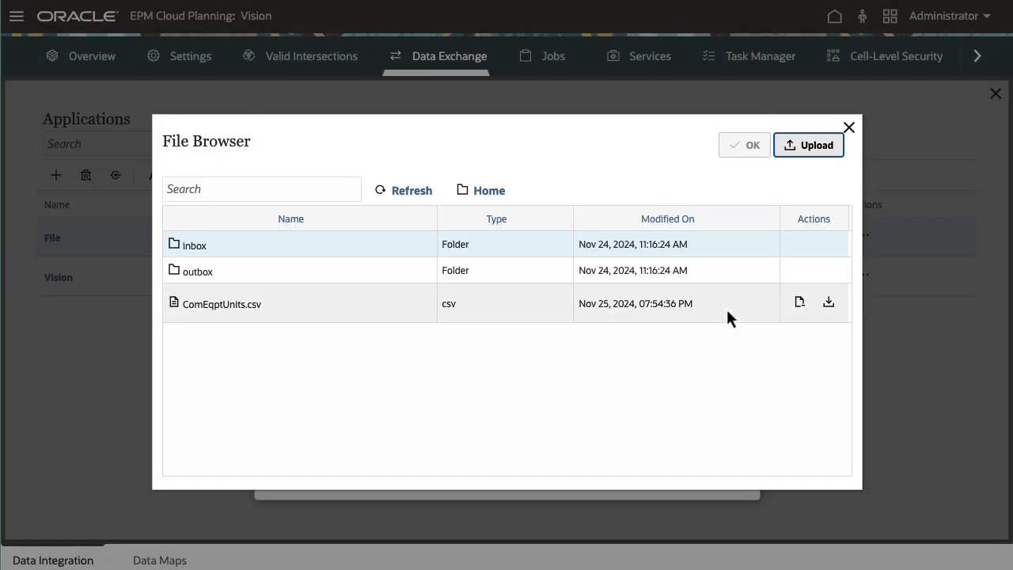
click(726, 307)
click(754, 146)
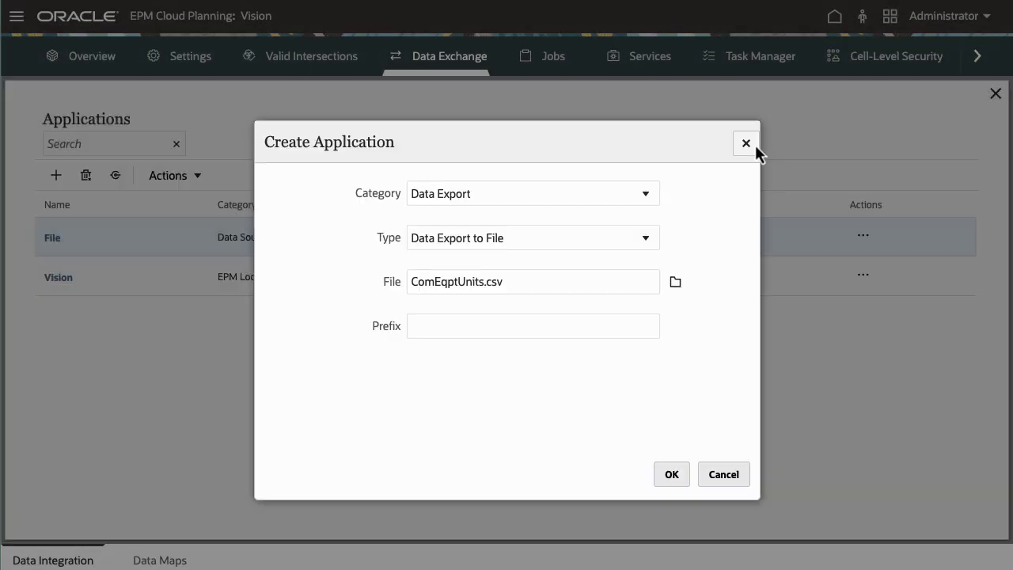
click(674, 474)
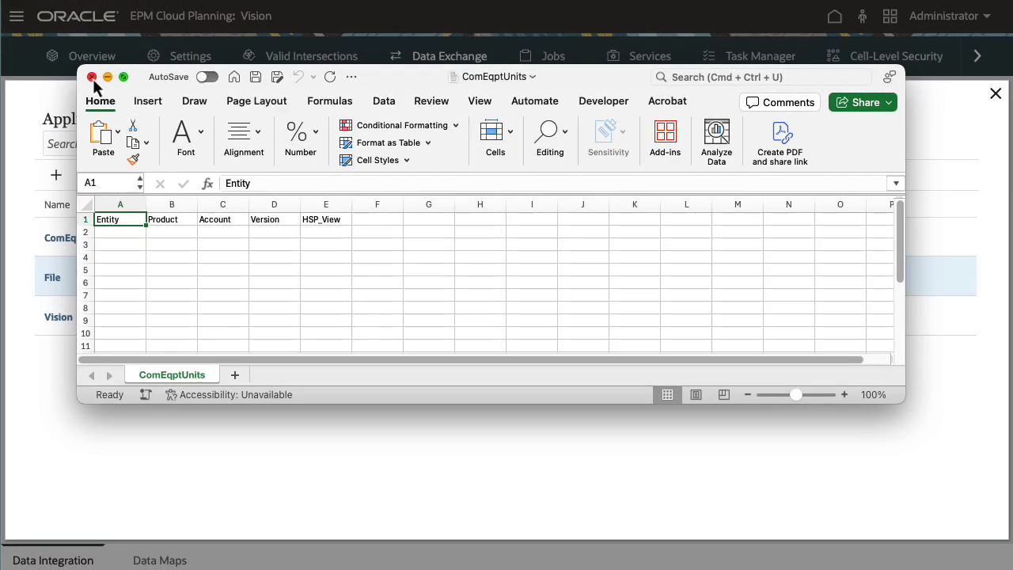
- In ComEqptUnits details, map Account to the ACCOUNT column and Entity to ENTITY
click(91, 77)
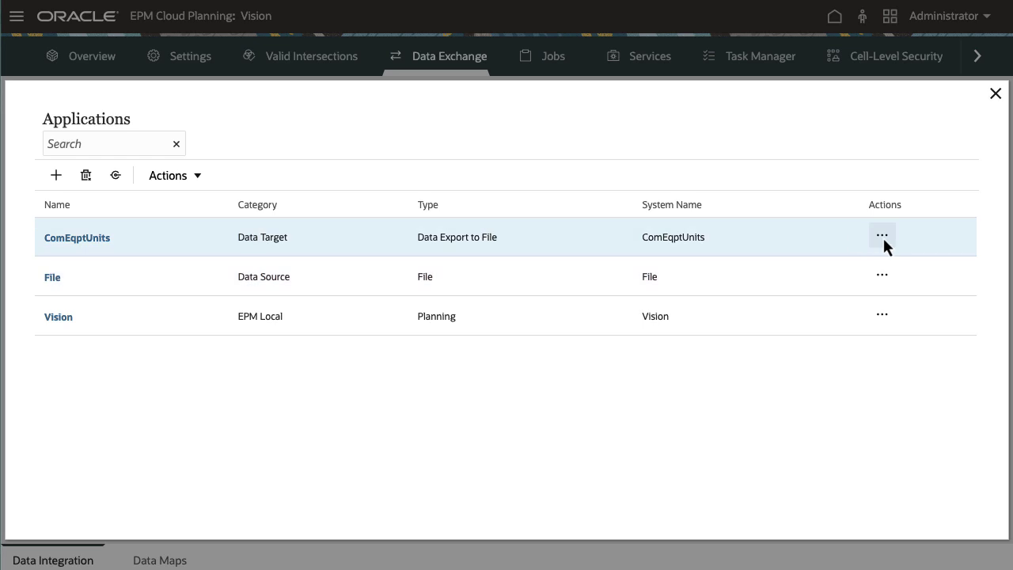
click(882, 237)
click(843, 262)
click(615, 243)
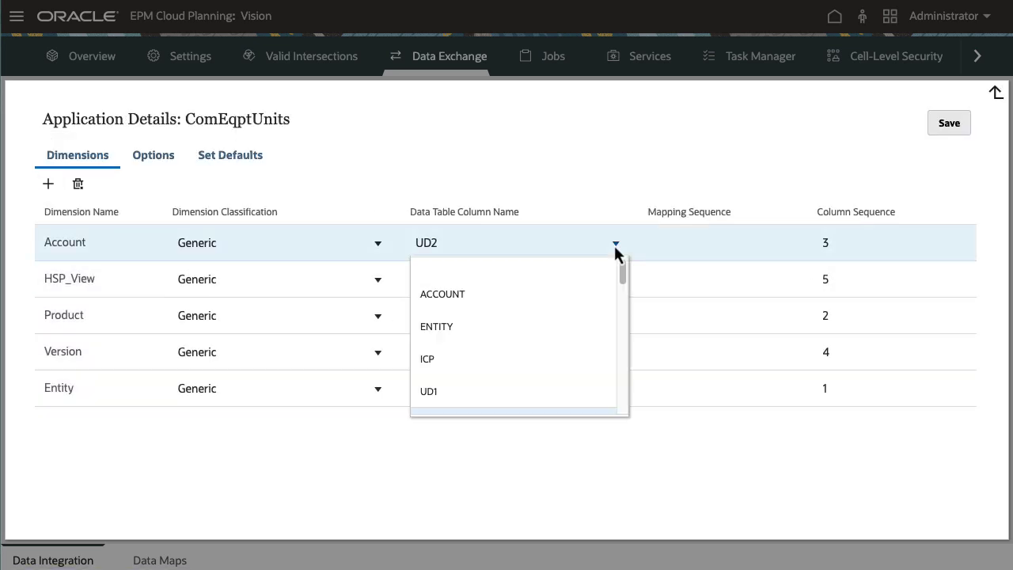
click(576, 293)
click(616, 389)
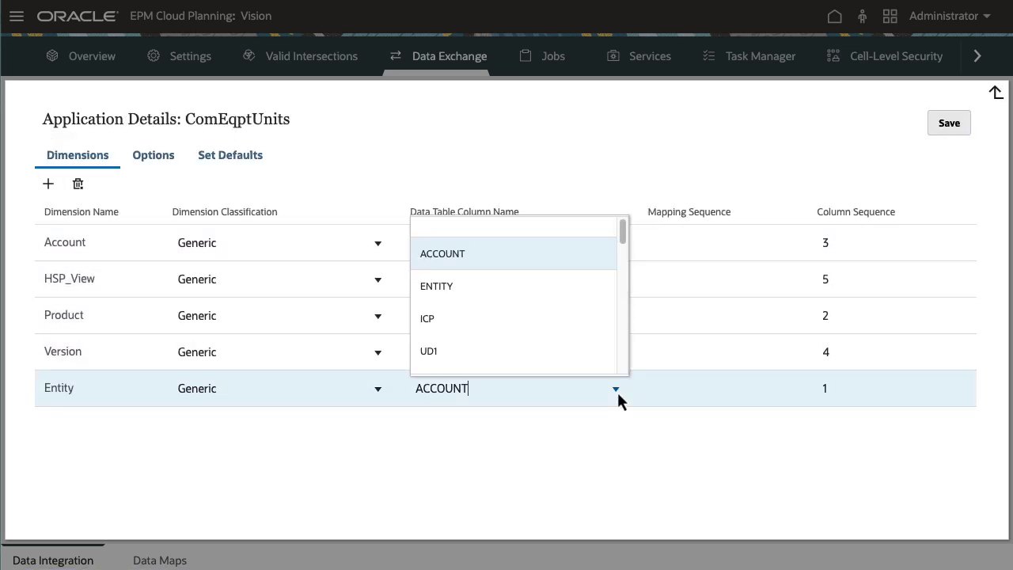
click(543, 287)
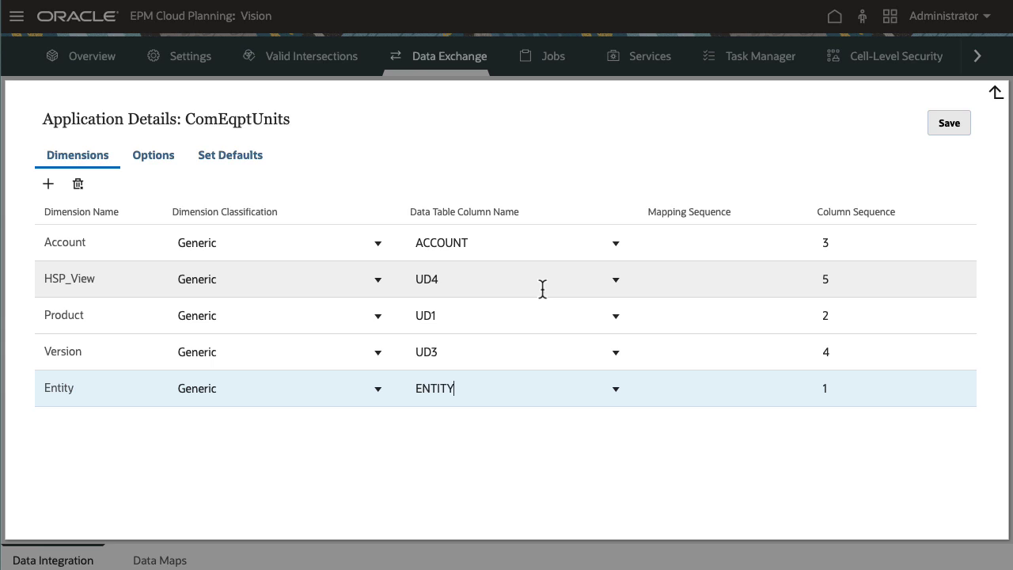
- Set the application's Workflow Mode option to Full
click(155, 156)
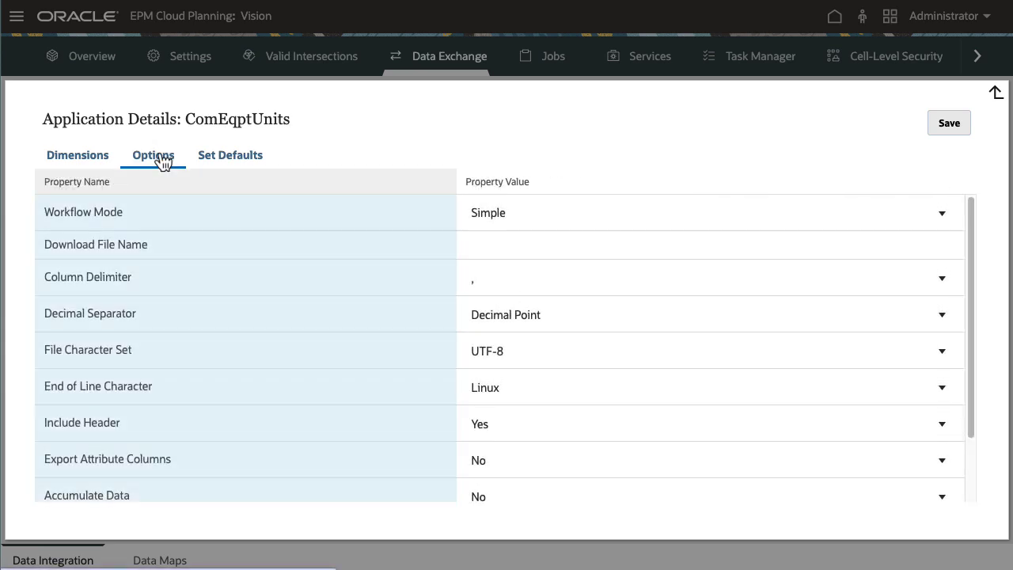
click(941, 213)
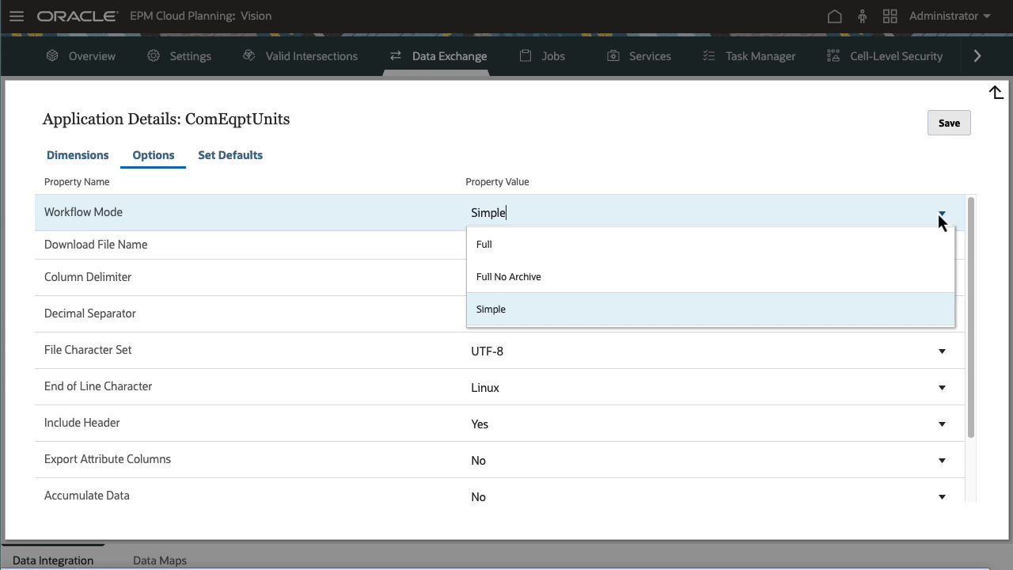
click(915, 242)
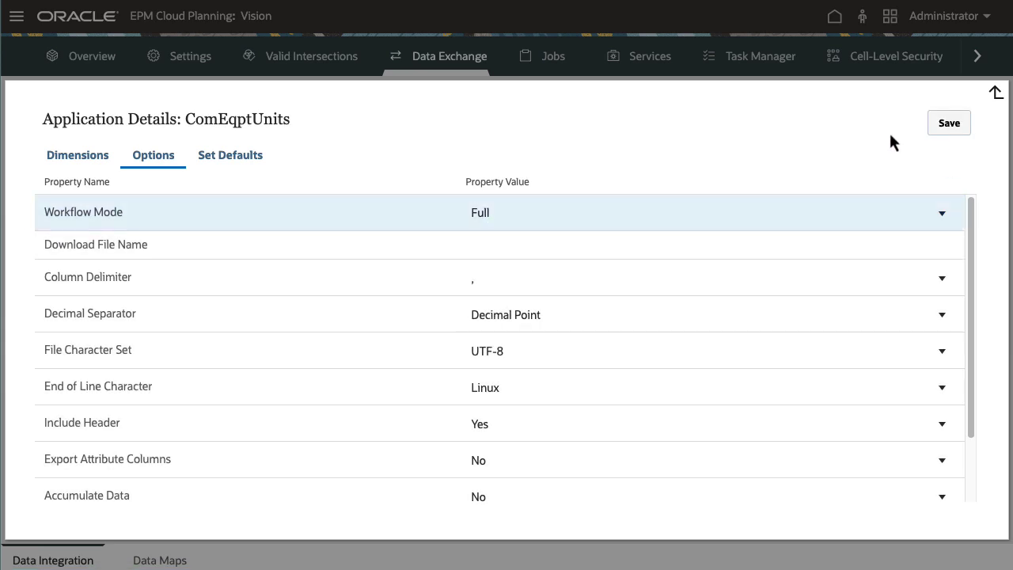
click(74, 154)
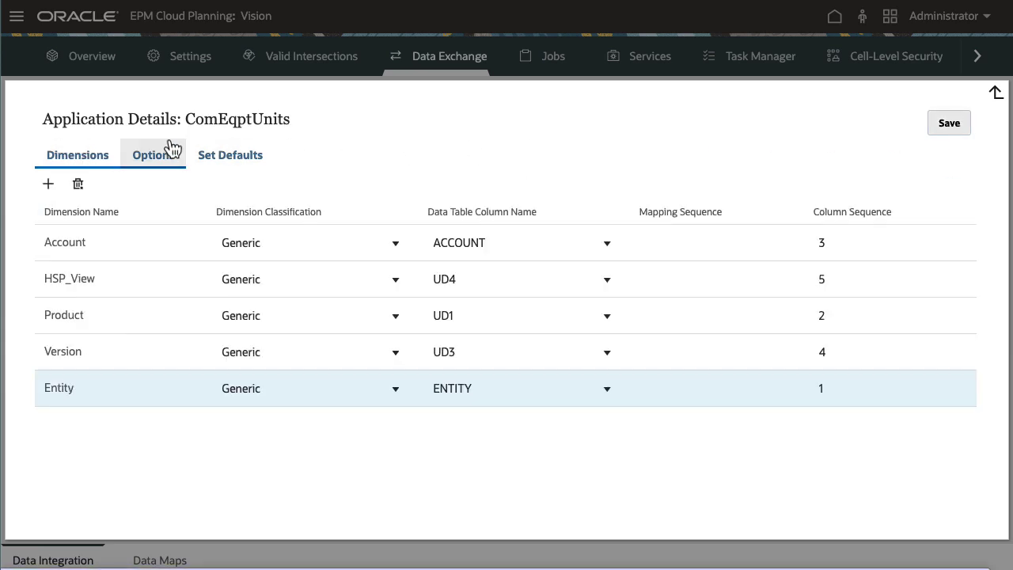
- Close the application dialogs and filter the period mappings to Target Year FY24
click(994, 93)
click(995, 95)
click(204, 136)
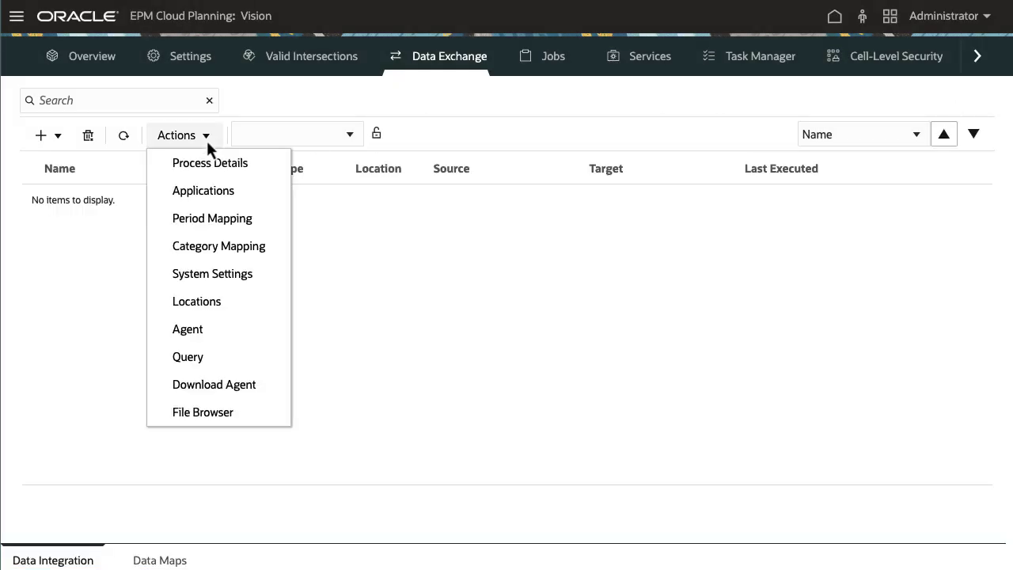
click(212, 218)
click(114, 184)
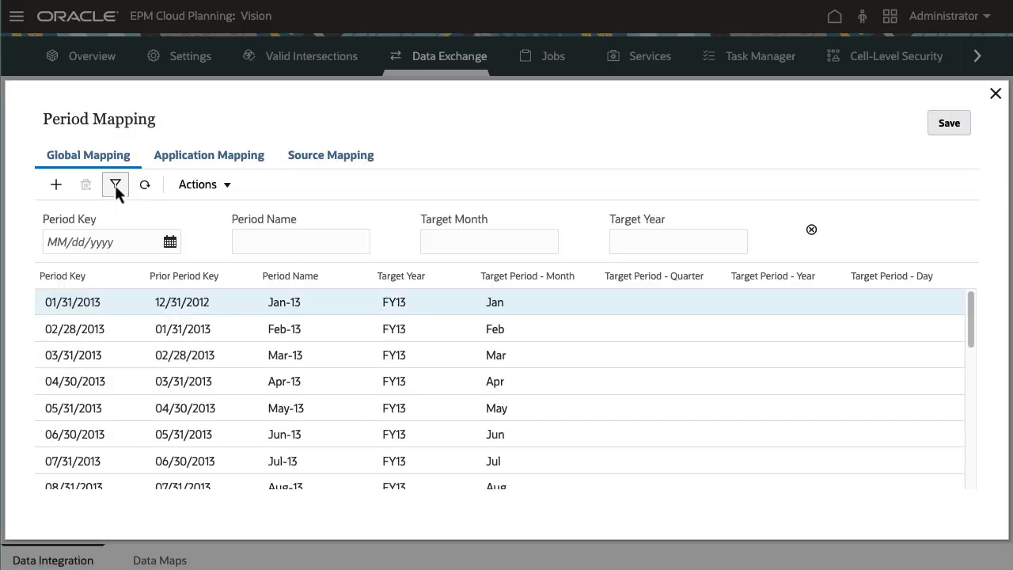
text(FY24)
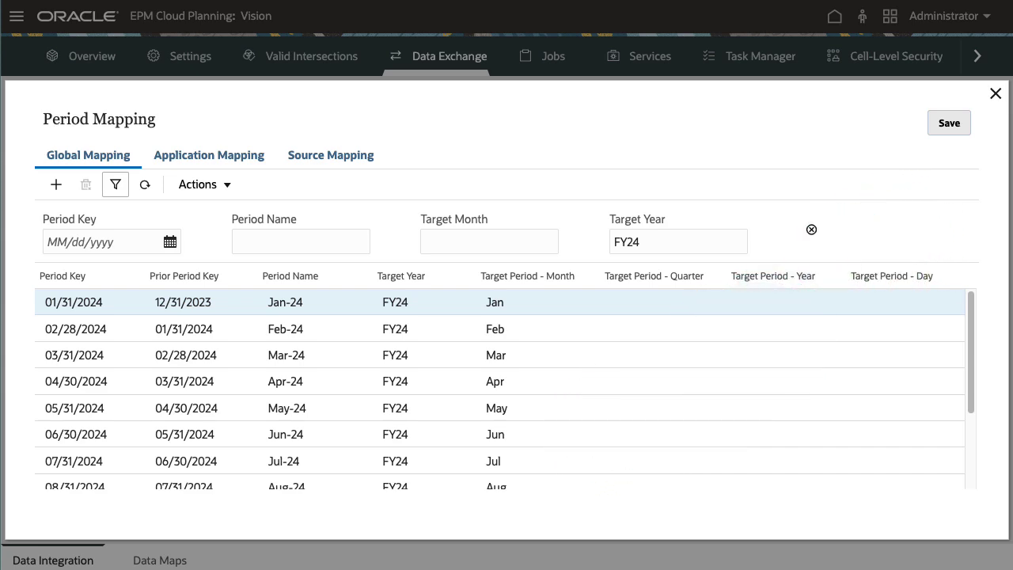
- Review the Current and Plan category mappings, then close them
click(996, 94)
click(205, 140)
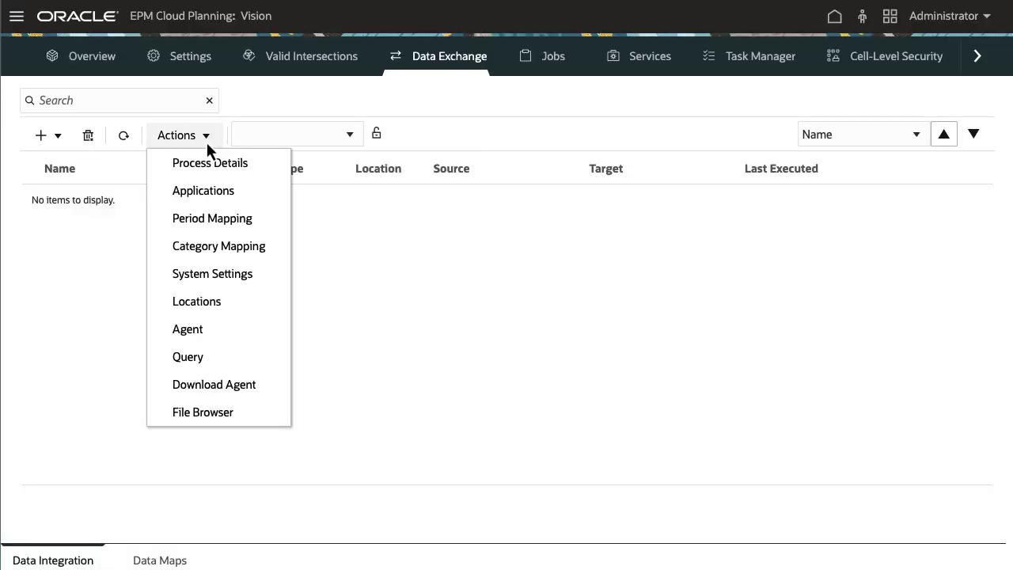
click(252, 246)
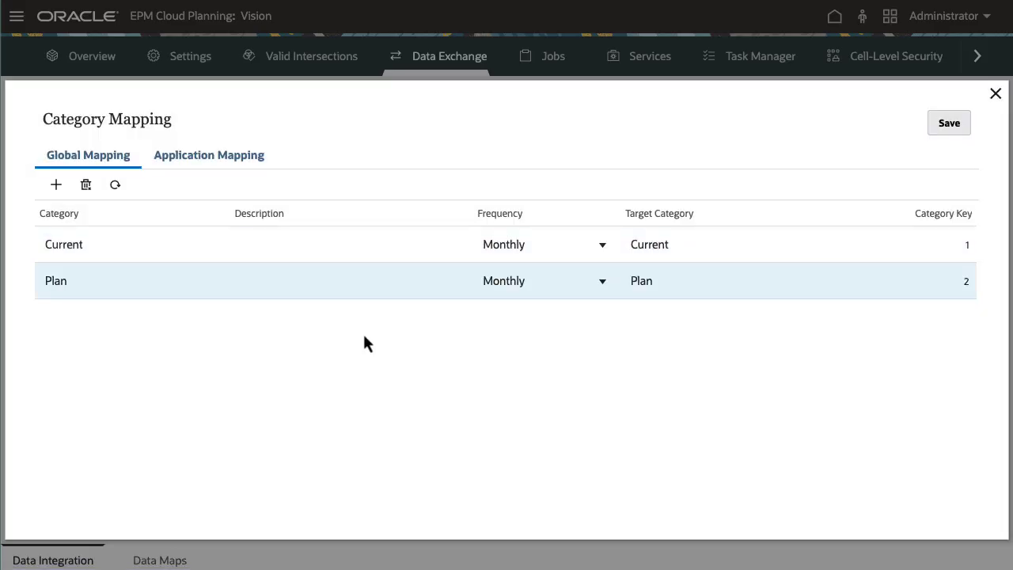
click(995, 93)
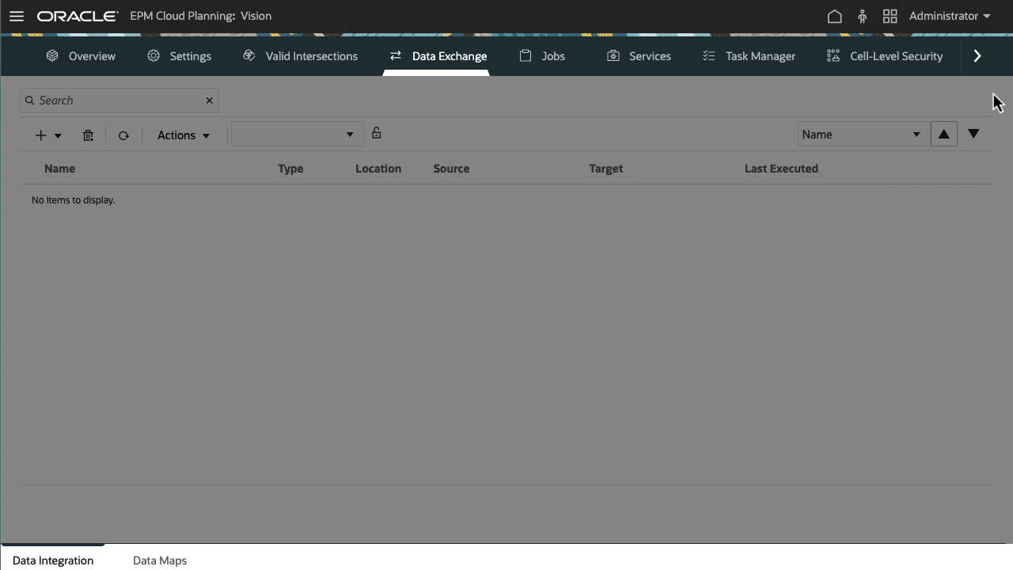
- Create a new integration named ComEqptUnits with a new ComEqptUnits location
click(54, 137)
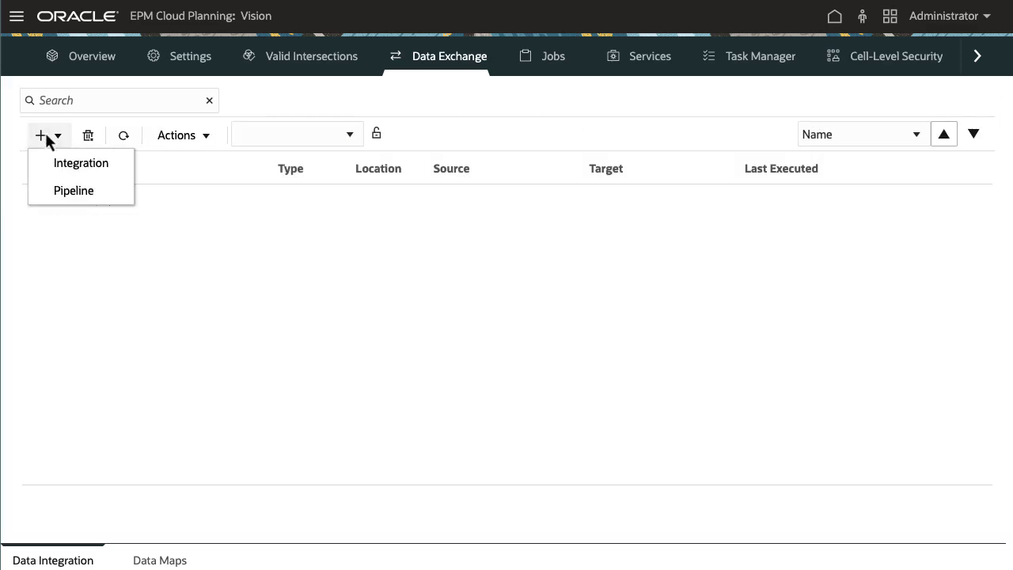
click(99, 167)
text(ComEqptUnits)
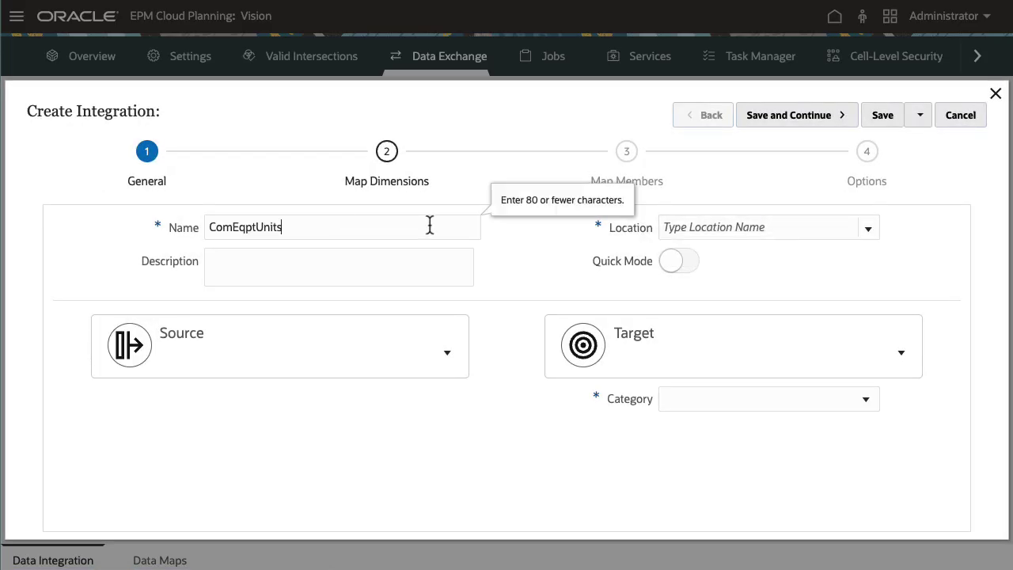
click(674, 227)
text(ComEqptUnits)
click(697, 207)
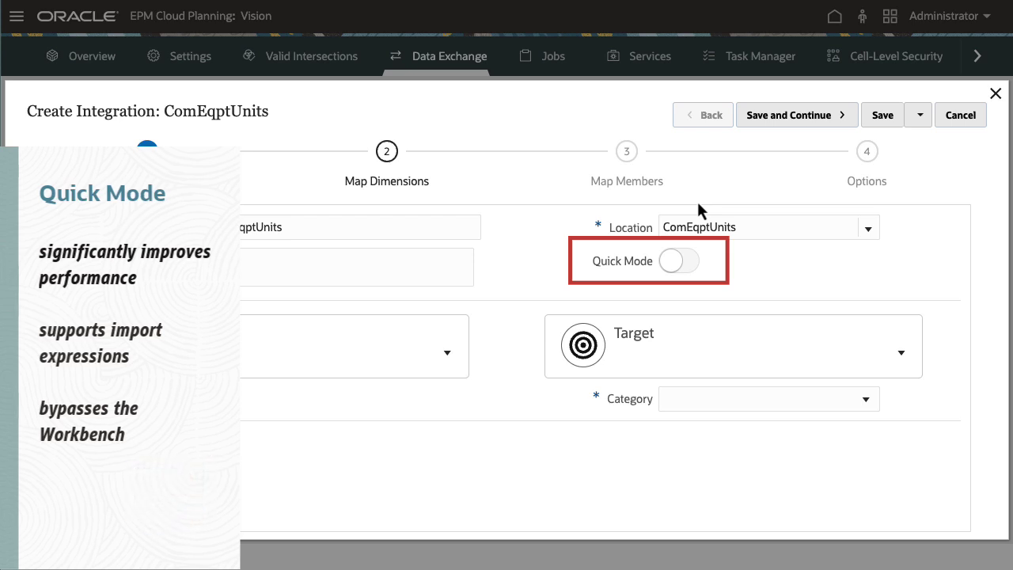
- Set source Vision Plan1, target ComEqptUnits and category Plan, and expand location attributes
click(437, 351)
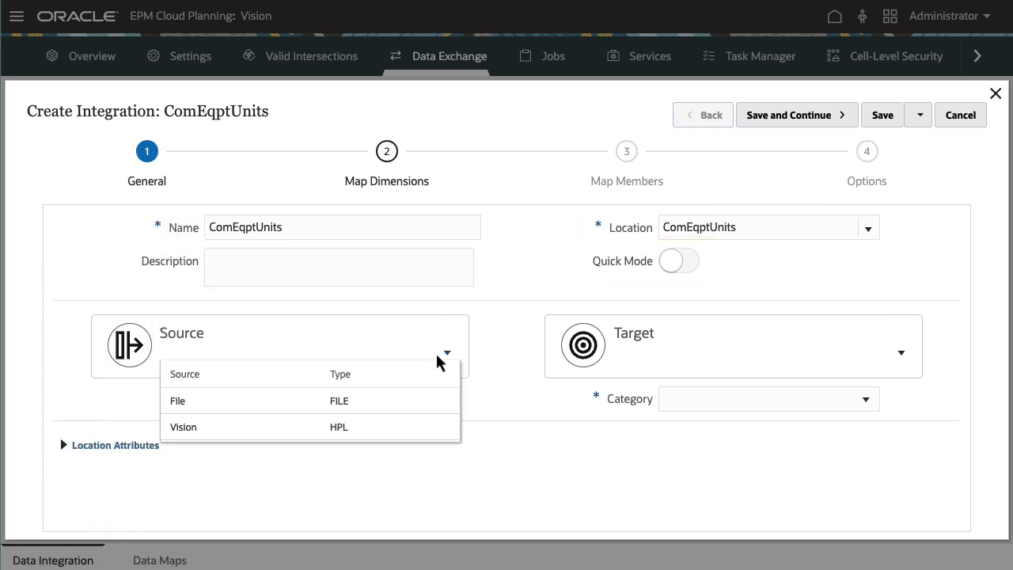
click(383, 425)
click(454, 399)
click(454, 399)
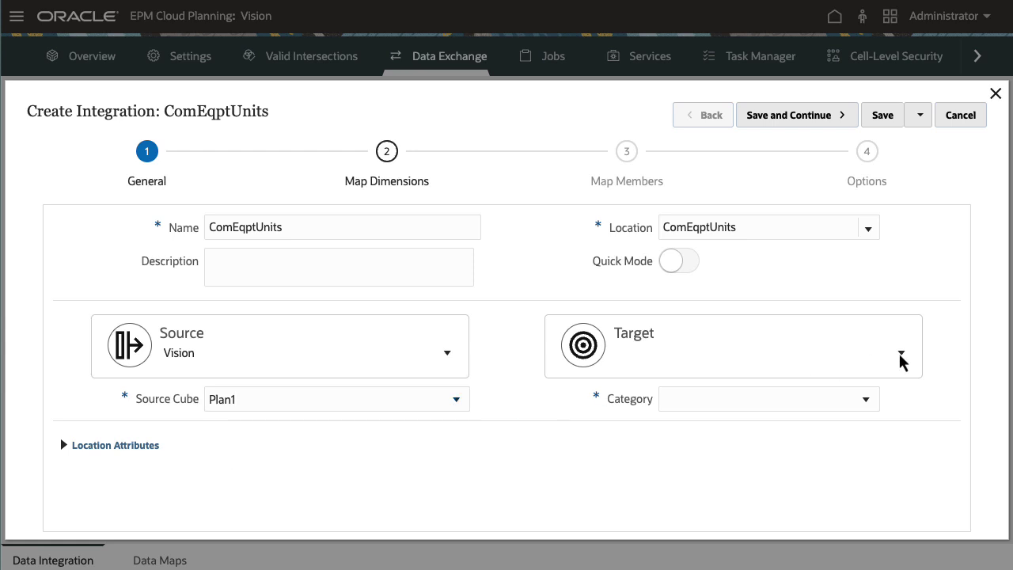
click(899, 352)
click(868, 400)
click(866, 398)
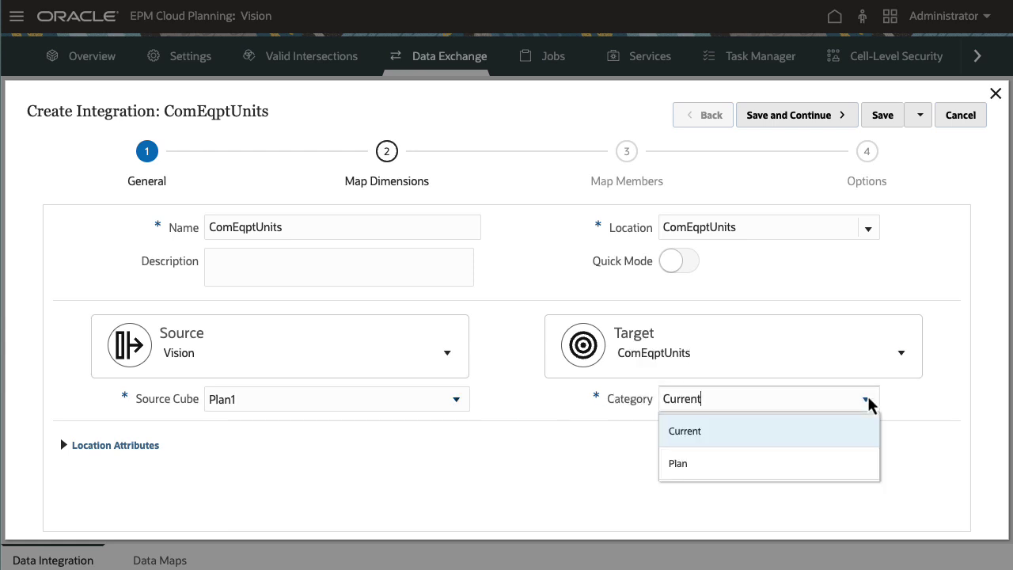
click(830, 465)
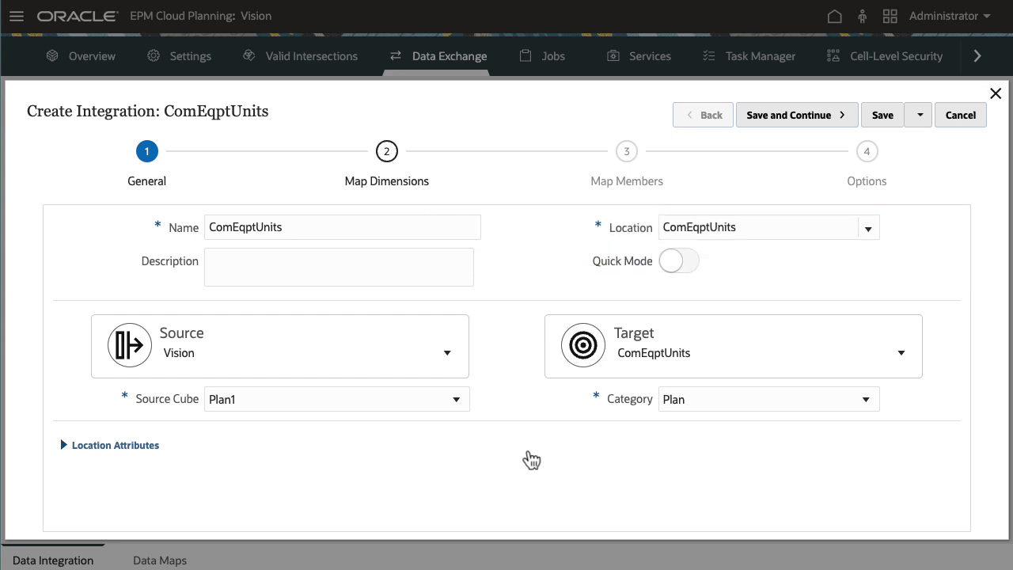
click(63, 445)
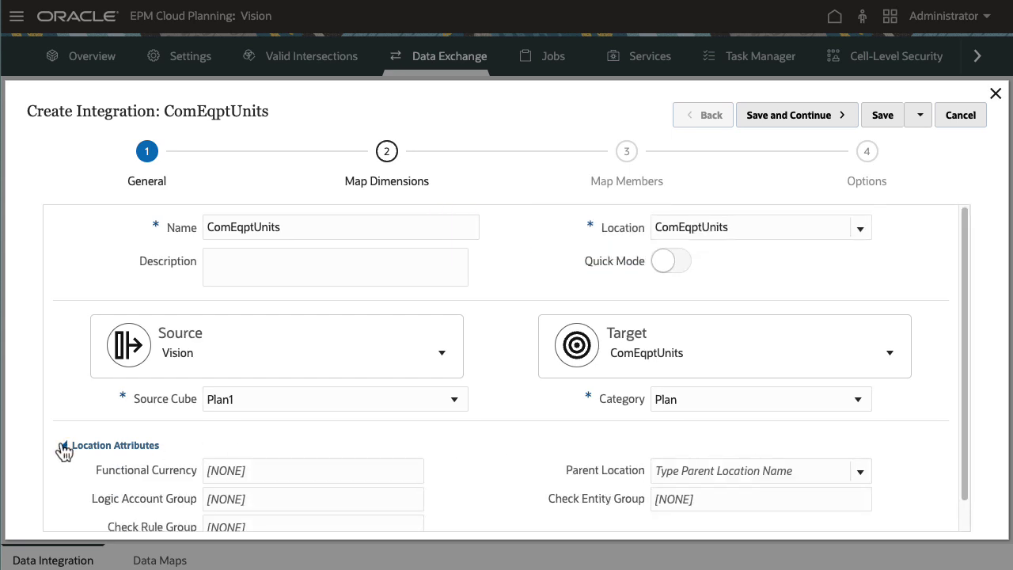
click(262, 473)
- Enter USD as functional currency, then map Account with a CopySource target expression
text(USD)
click(779, 119)
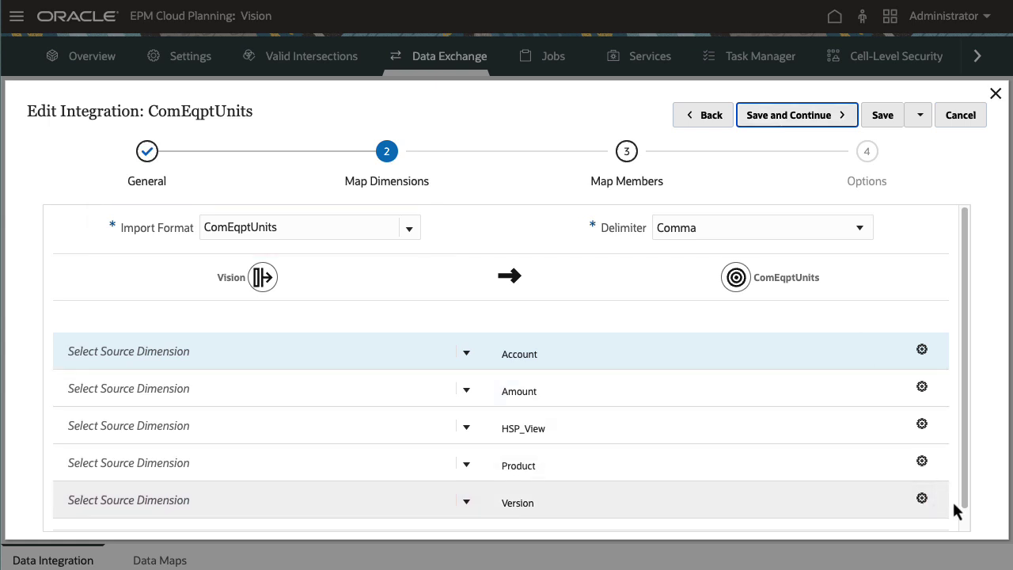
scroll(953, 512, down, 1)
click(466, 333)
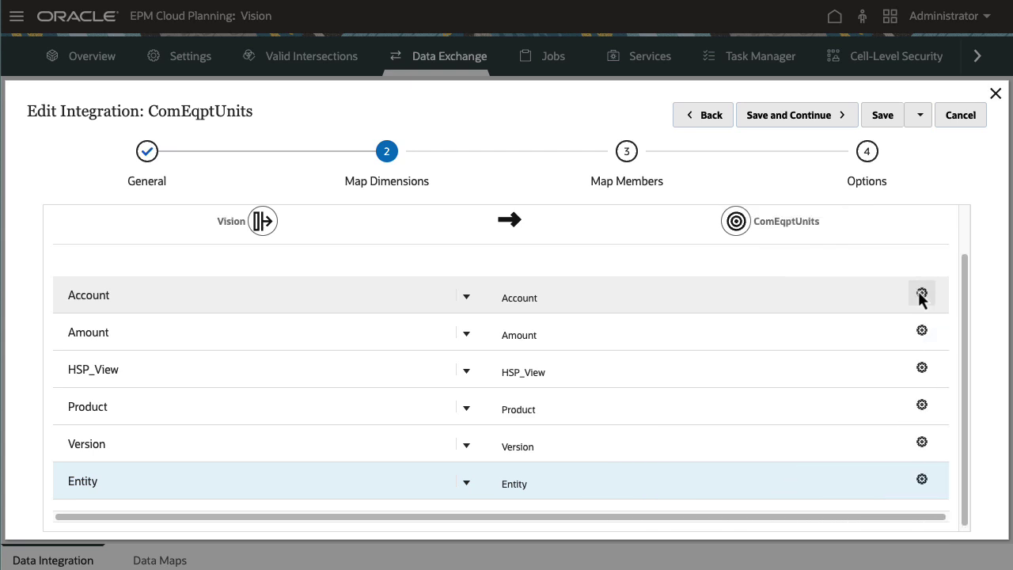
click(921, 293)
click(876, 497)
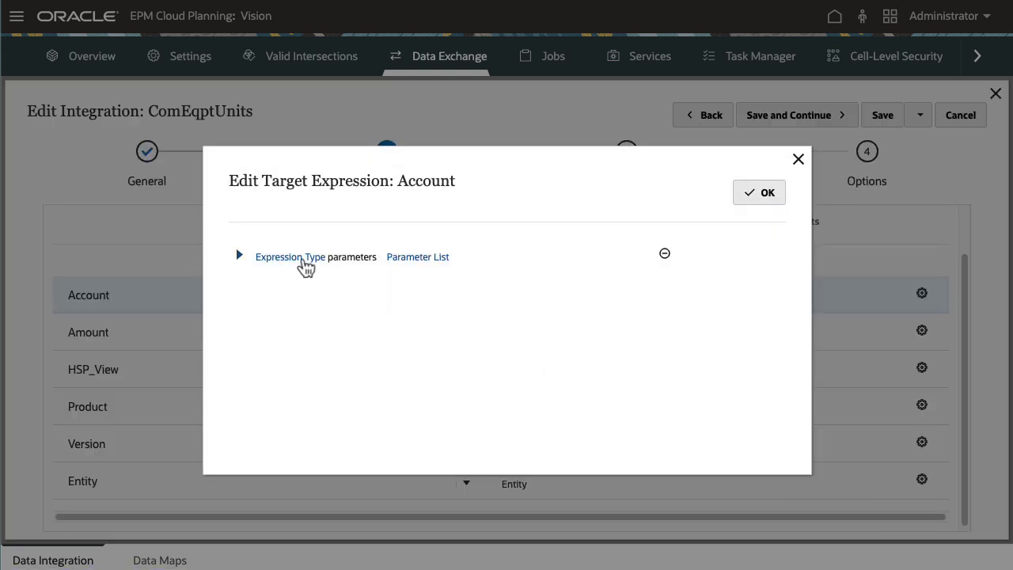
click(305, 261)
click(301, 280)
click(774, 198)
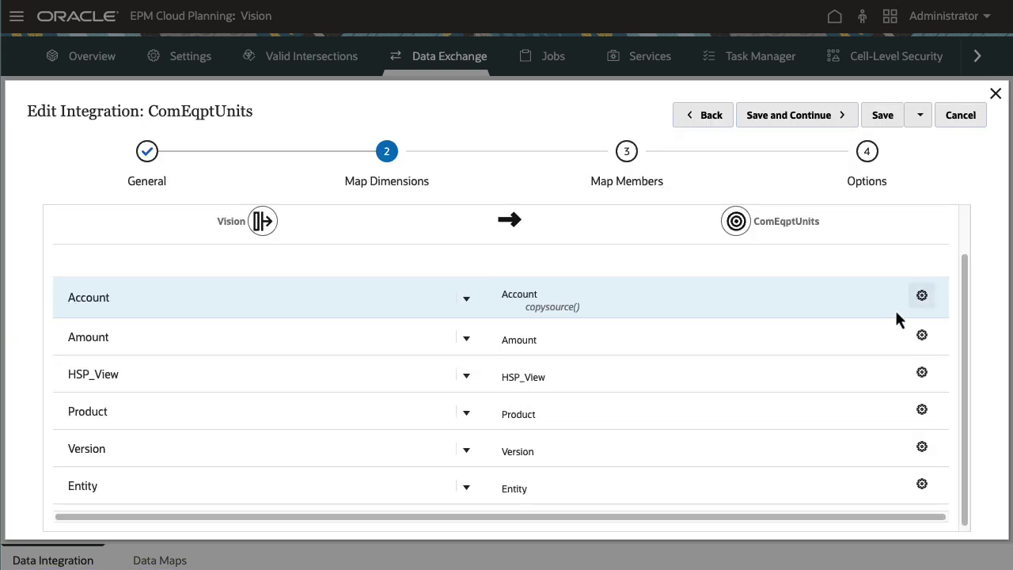
- Leave the Amount target expression unchanged and save the dimension mappings
click(921, 335)
click(919, 330)
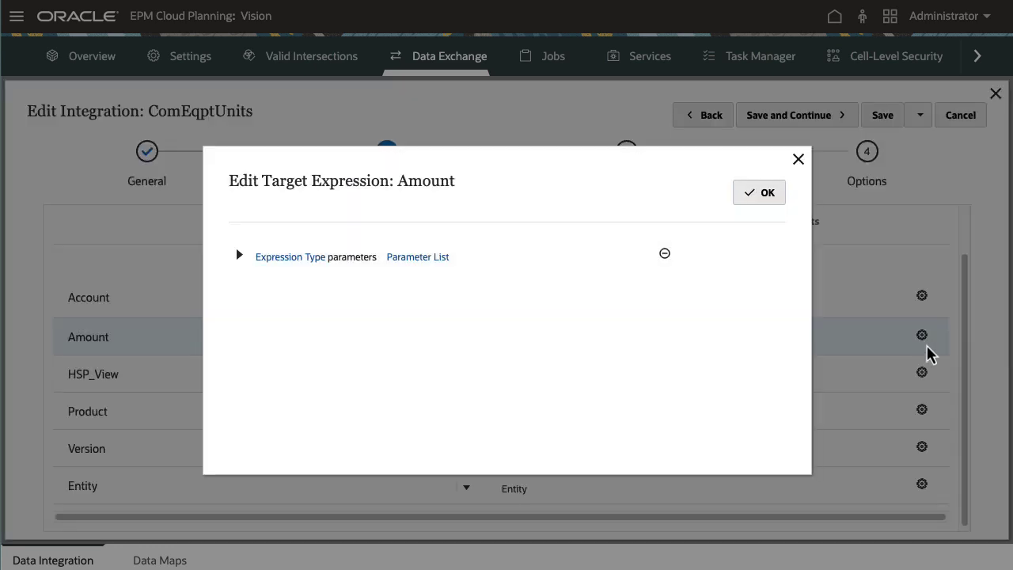
click(766, 193)
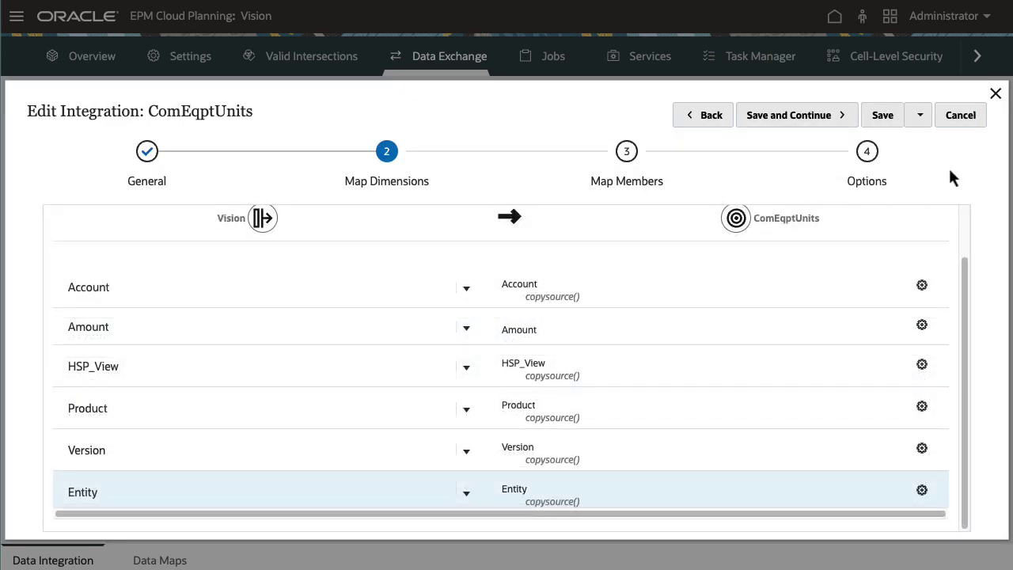
click(762, 113)
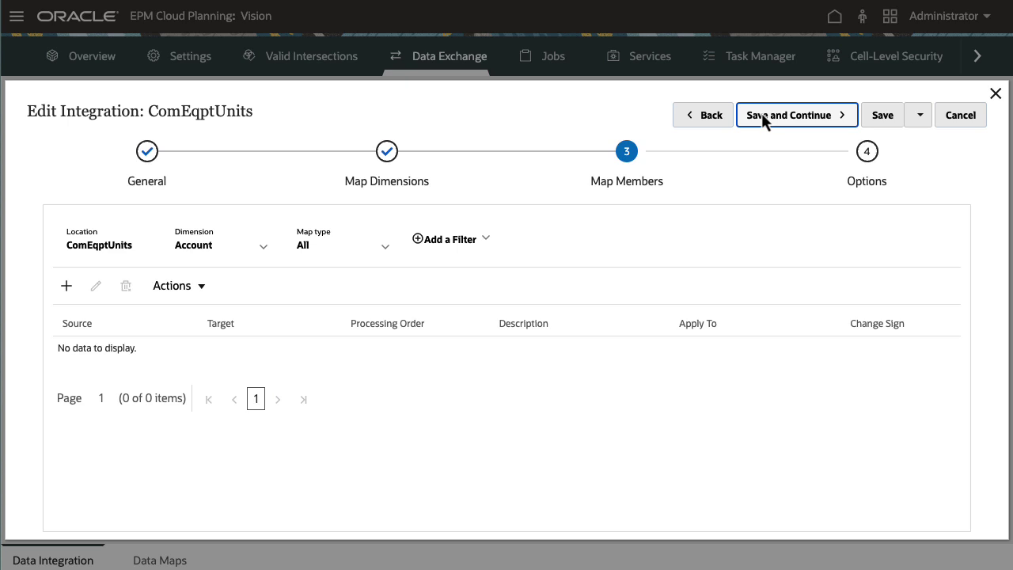
- Add source filter rows for Account Units and Entity 420 on the Options step
click(763, 119)
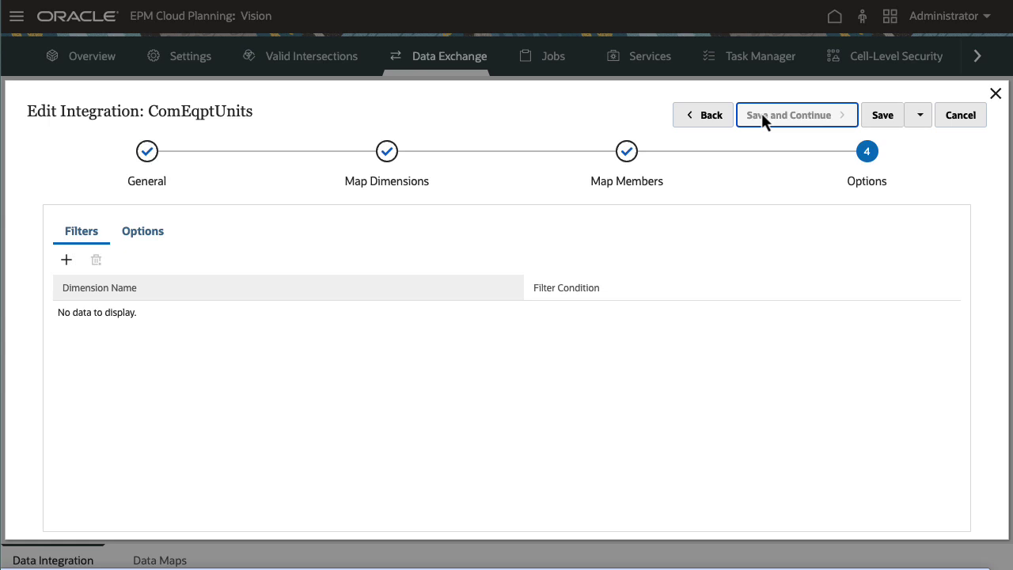
click(74, 265)
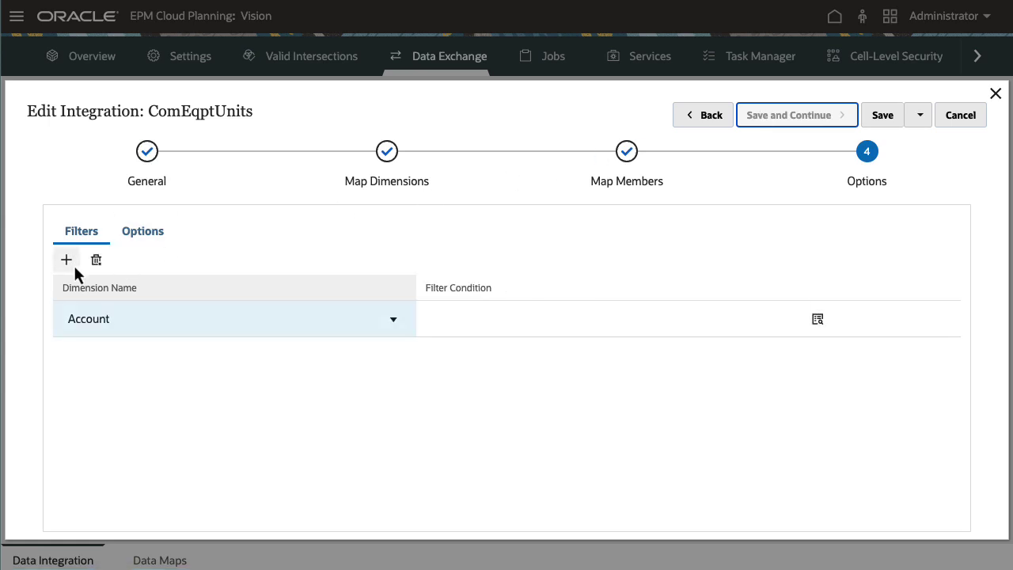
click(464, 321)
text(Units)
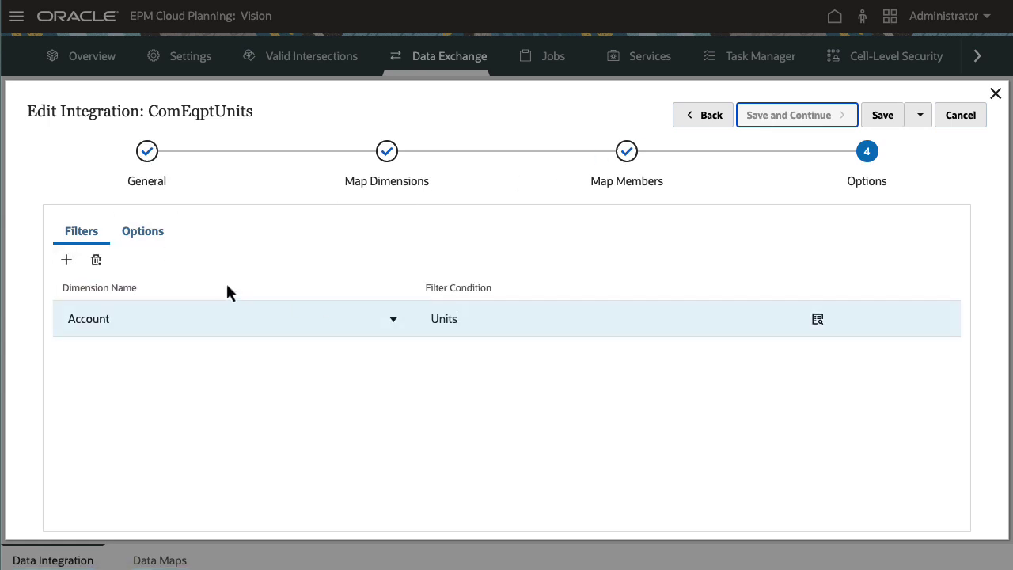
click(67, 260)
click(393, 318)
click(466, 319)
text(420)
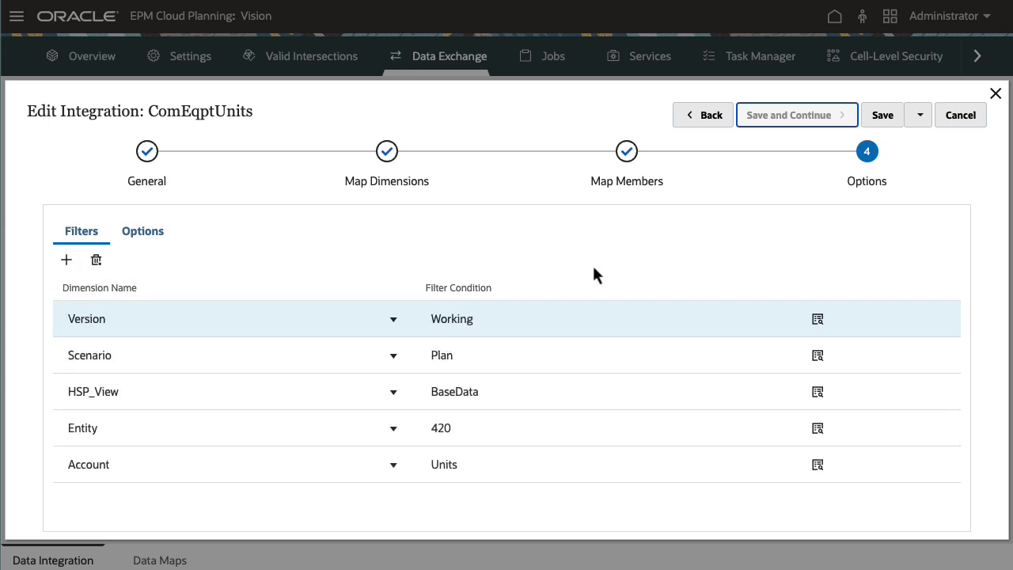
- Review the integration's general and target export options and expand the save choices
click(161, 237)
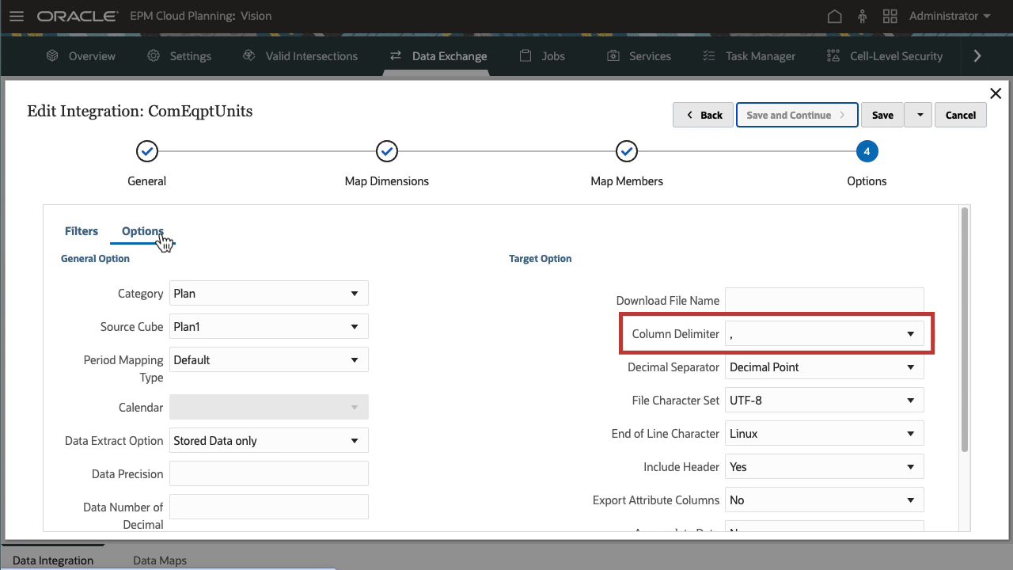
click(966, 515)
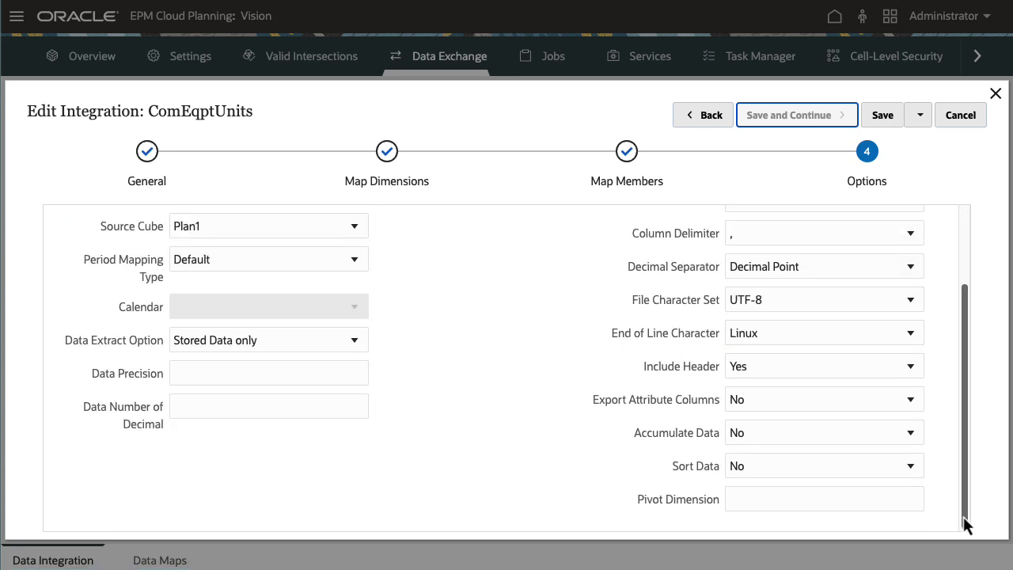
click(920, 116)
- Save and close the integration, then open the Product Units form from Home
click(879, 139)
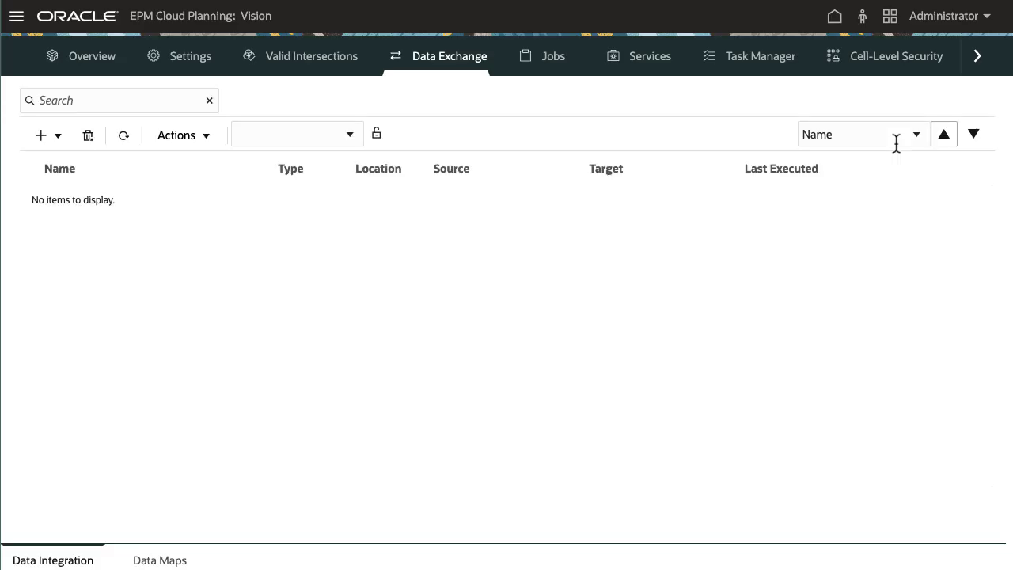
click(838, 25)
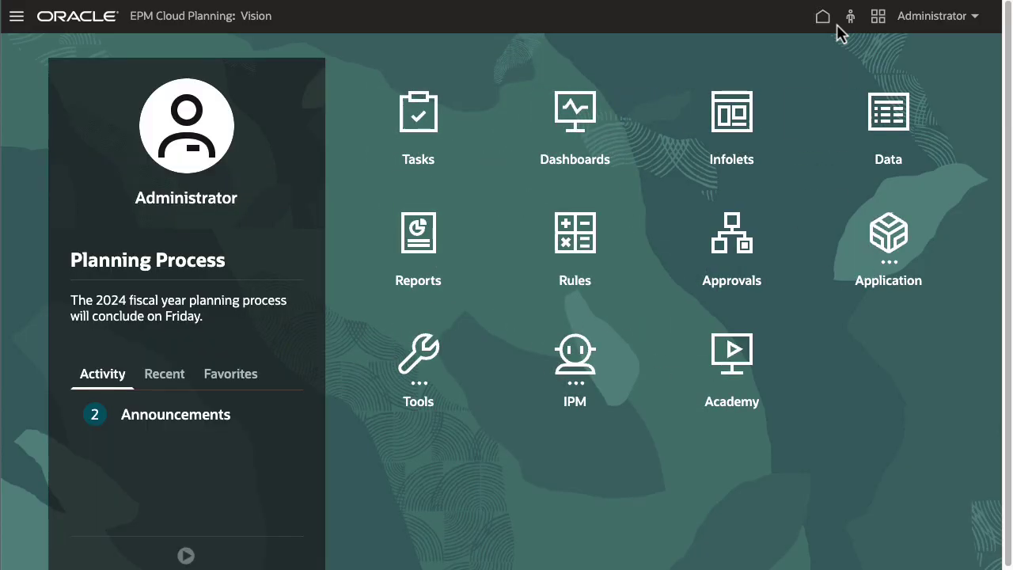
click(878, 114)
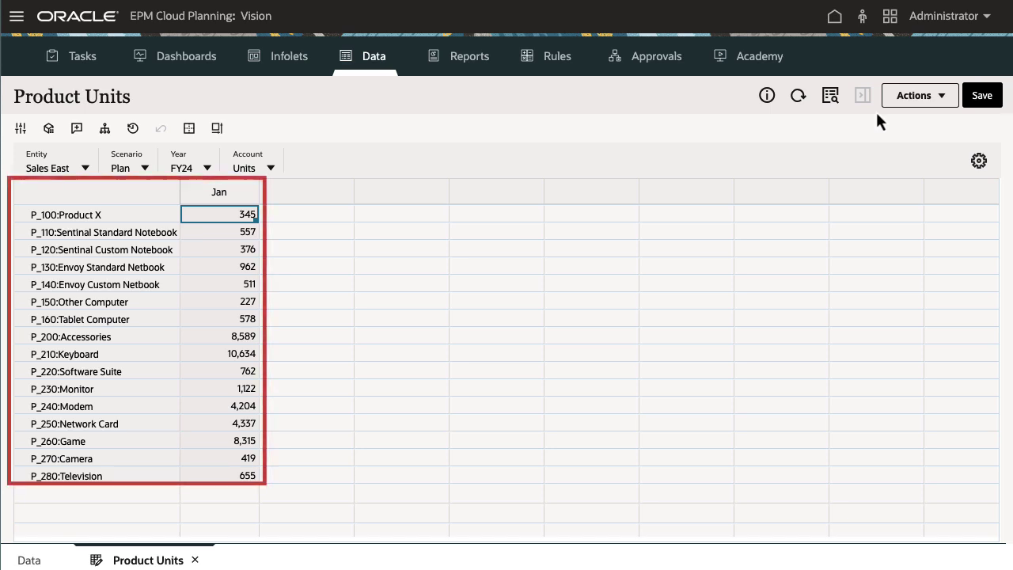
- Run the ComEqptUnits integration from Data Exchange with start period Jan-24
click(836, 18)
click(893, 239)
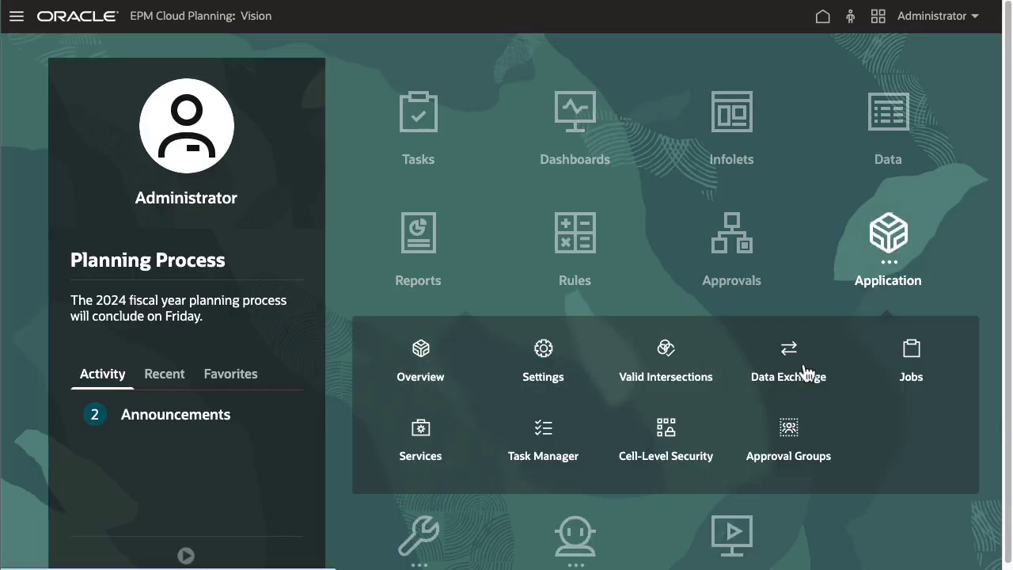
click(679, 369)
click(957, 205)
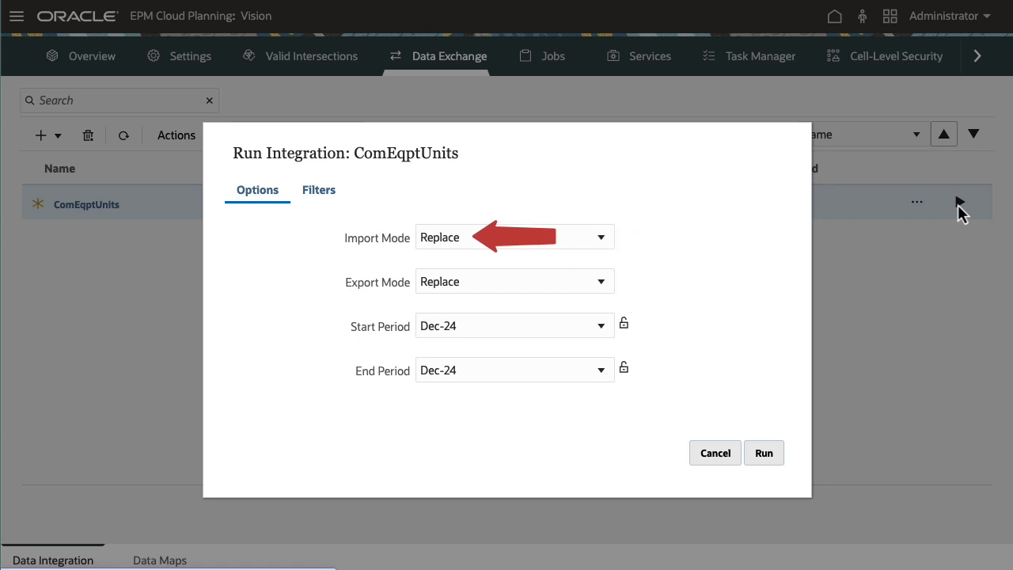
click(544, 326)
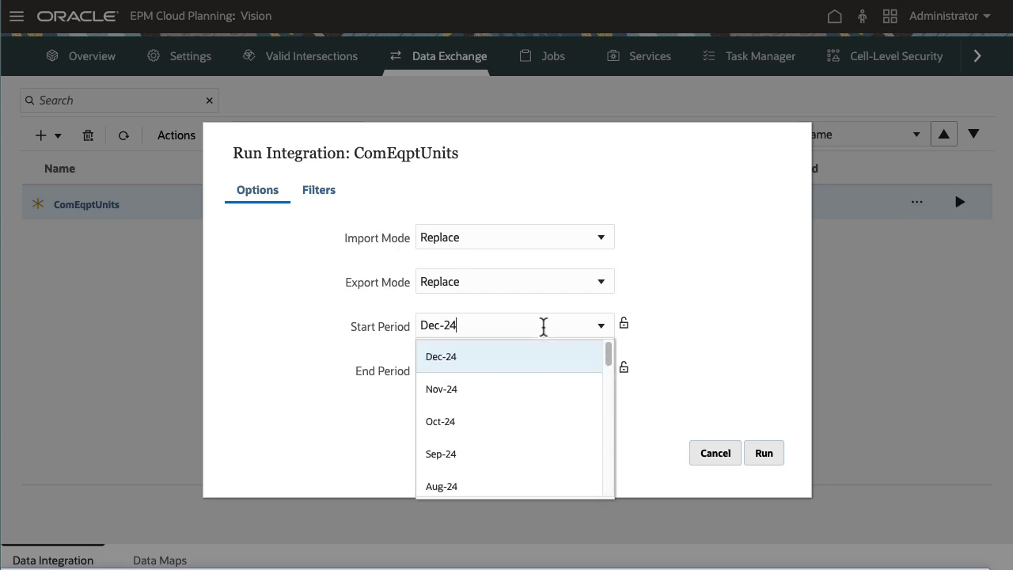
key(ctrl+a)
text(Jan-24)
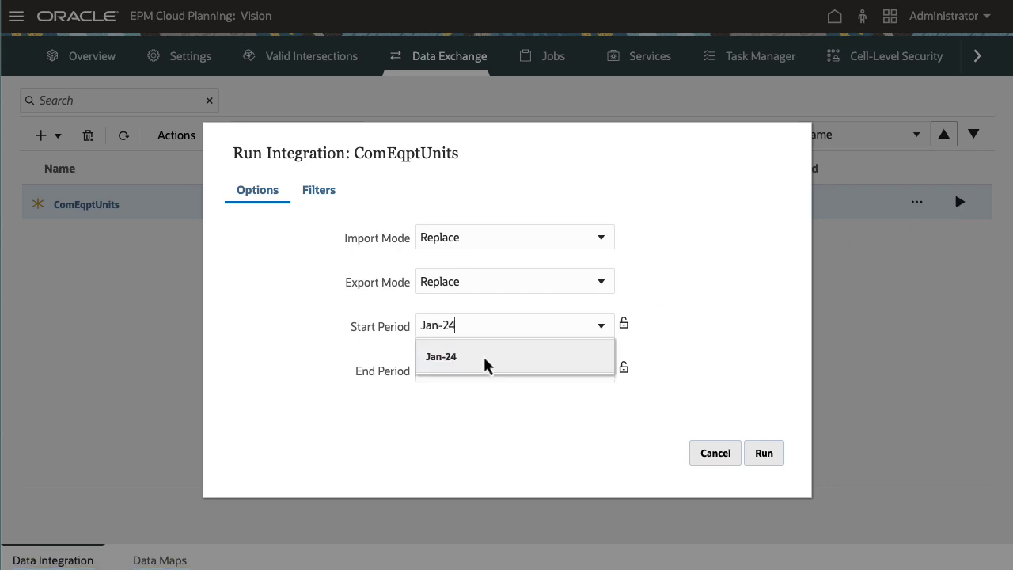
click(486, 358)
click(762, 454)
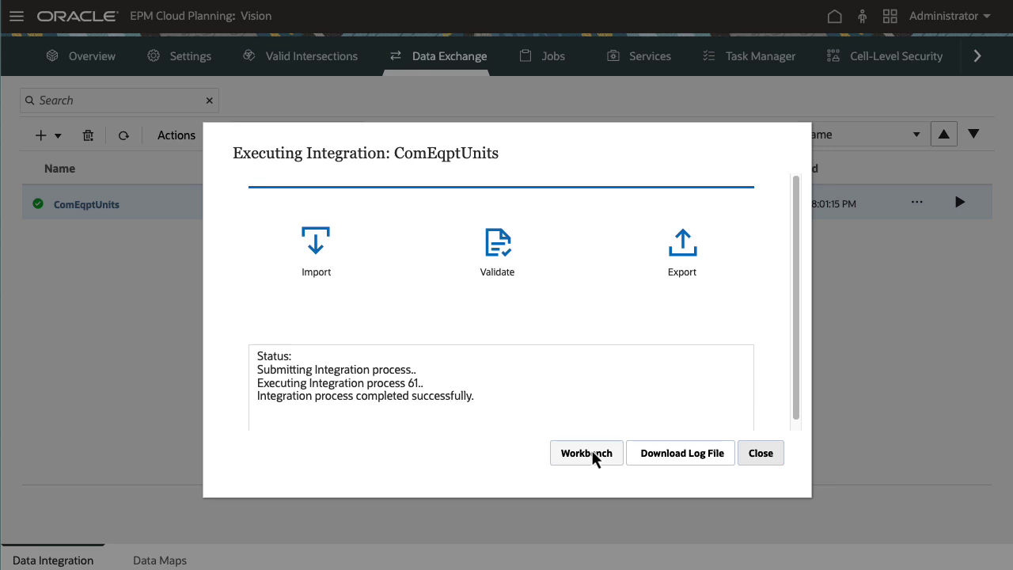
- Review the loaded ComEqptUnits data in the Workbench, then close it
click(590, 455)
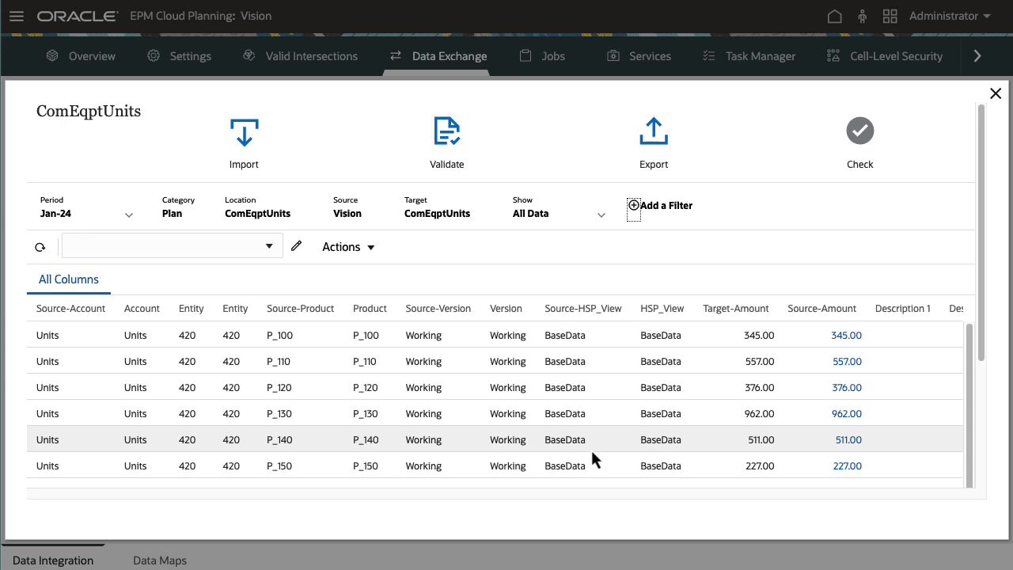
scroll(979, 470, down, 3)
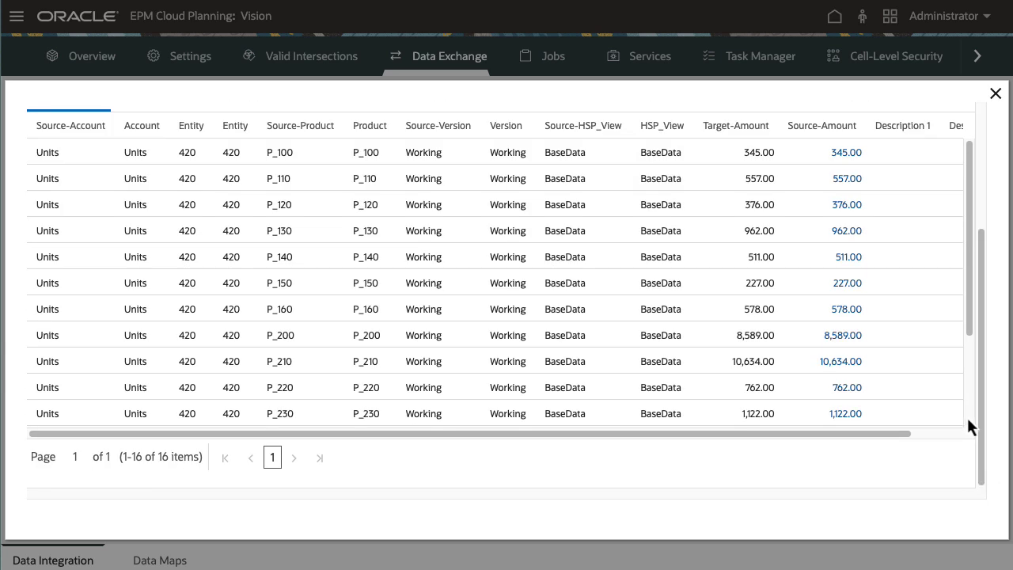
scroll(967, 419, down, 3)
click(996, 94)
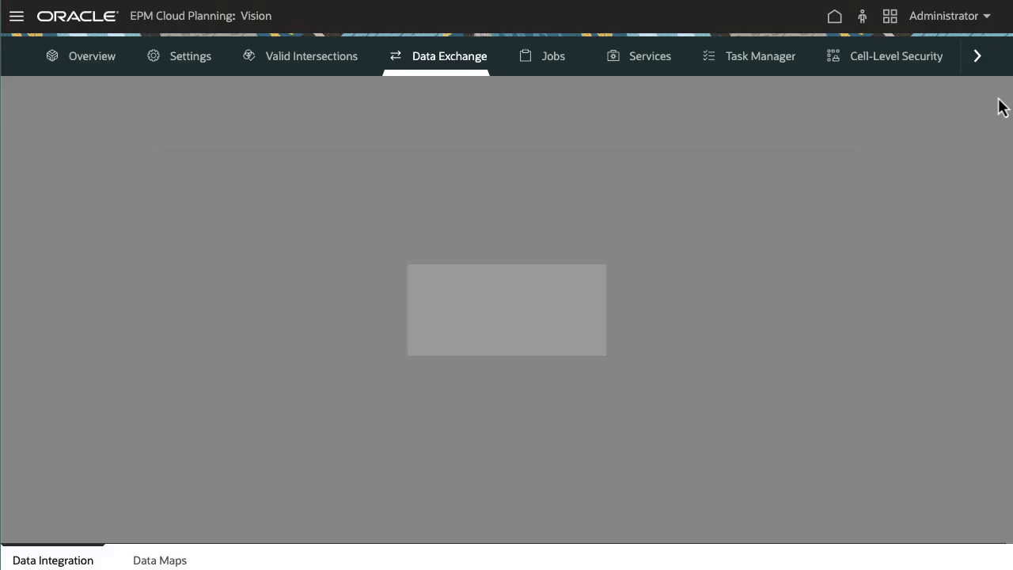
- Download process 61's output file ComEqptUnits_61.dat from Process Details and open it in Excel
click(916, 204)
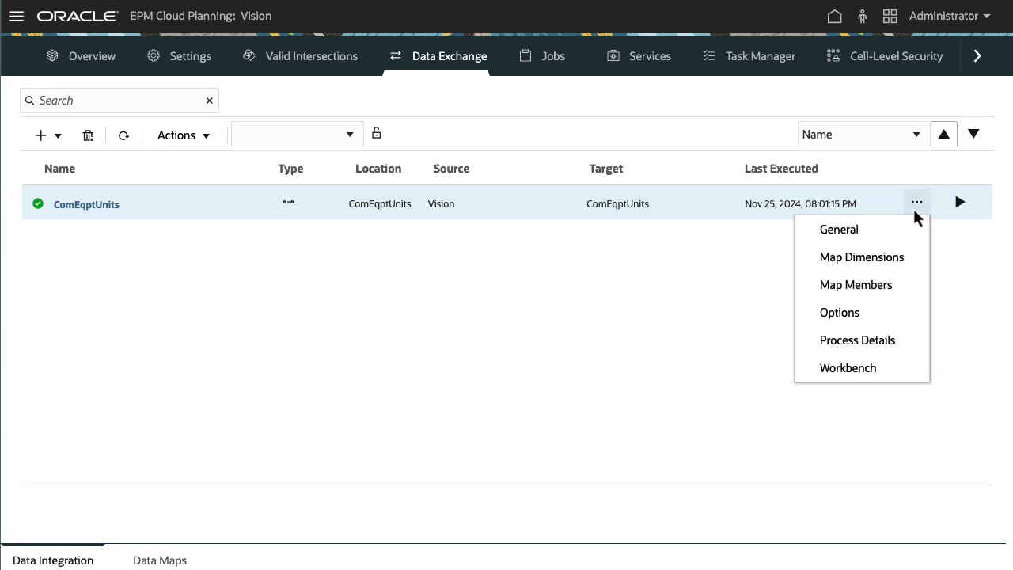
click(870, 339)
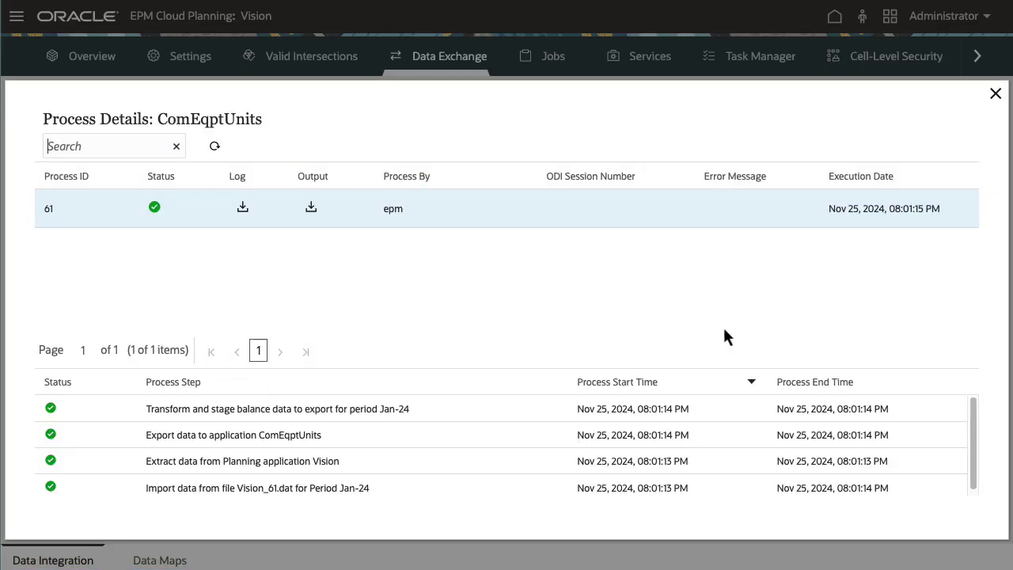
click(311, 207)
click(757, 426)
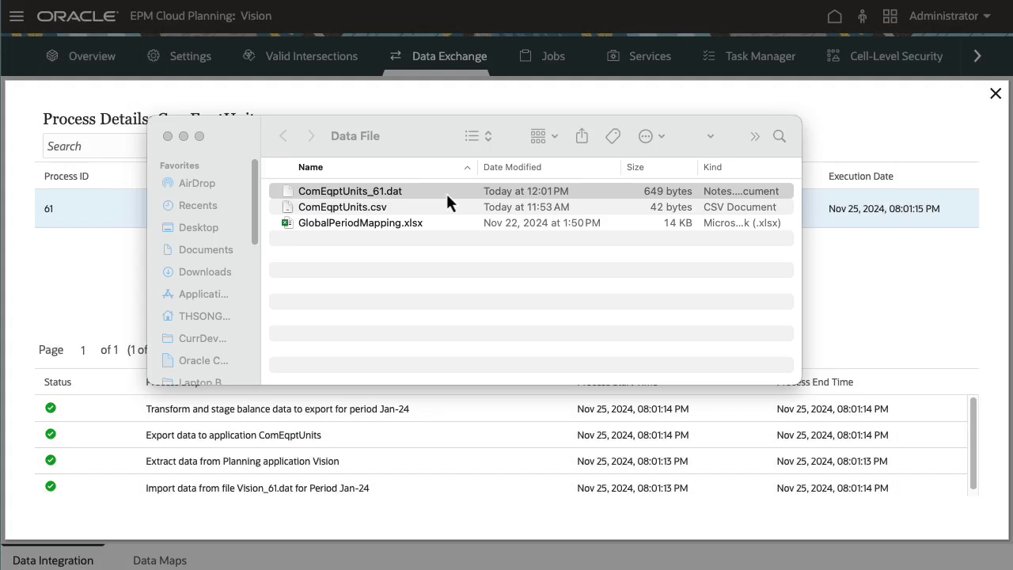
double_click(445, 192)
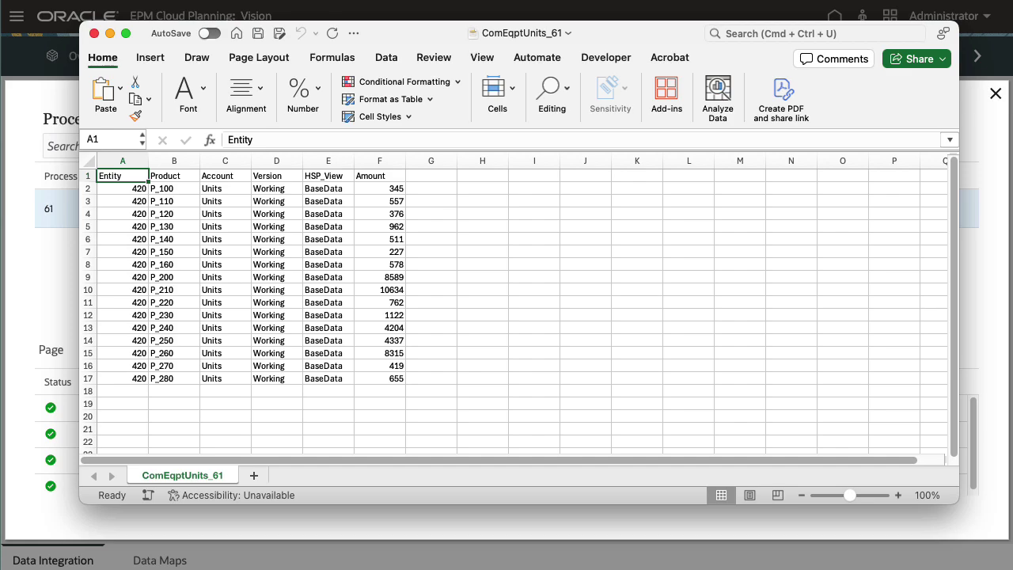